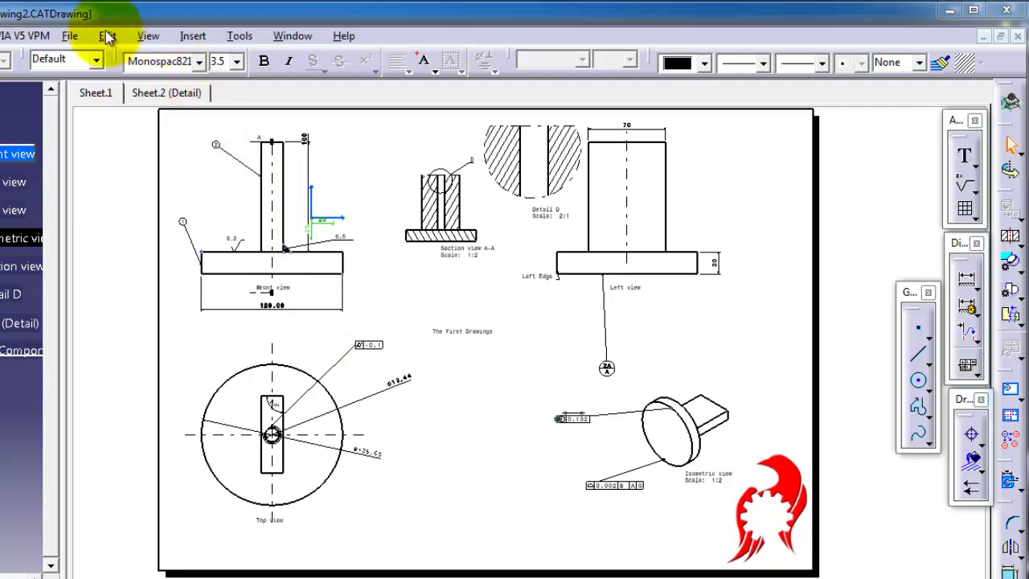
Step: Set up the Drawing2 print for the PDFCreator printer with Print to file enabled
{"action": "left_click", "coordinate": [71, 37]}
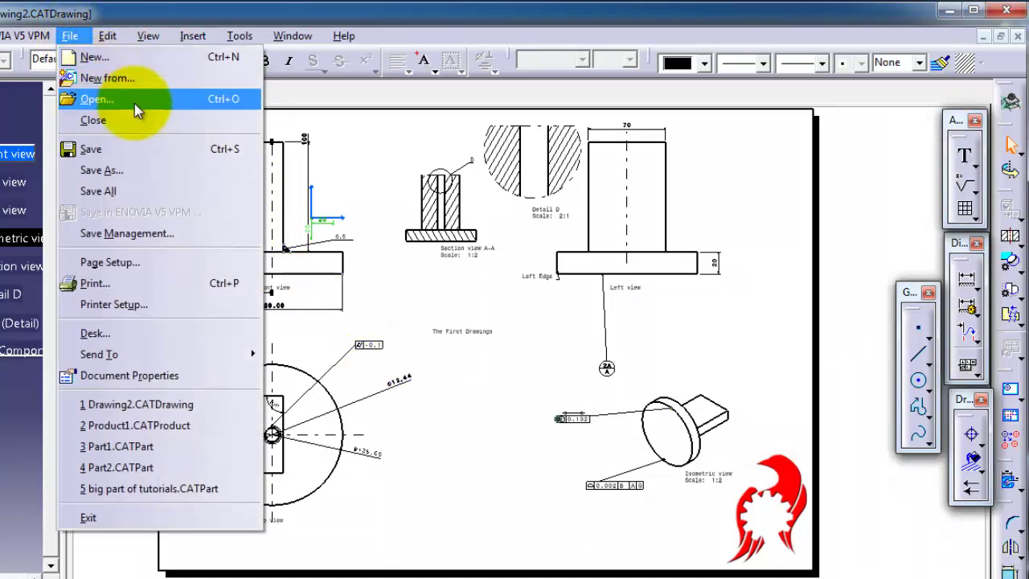
{"action": "left_click", "coordinate": [148, 284]}
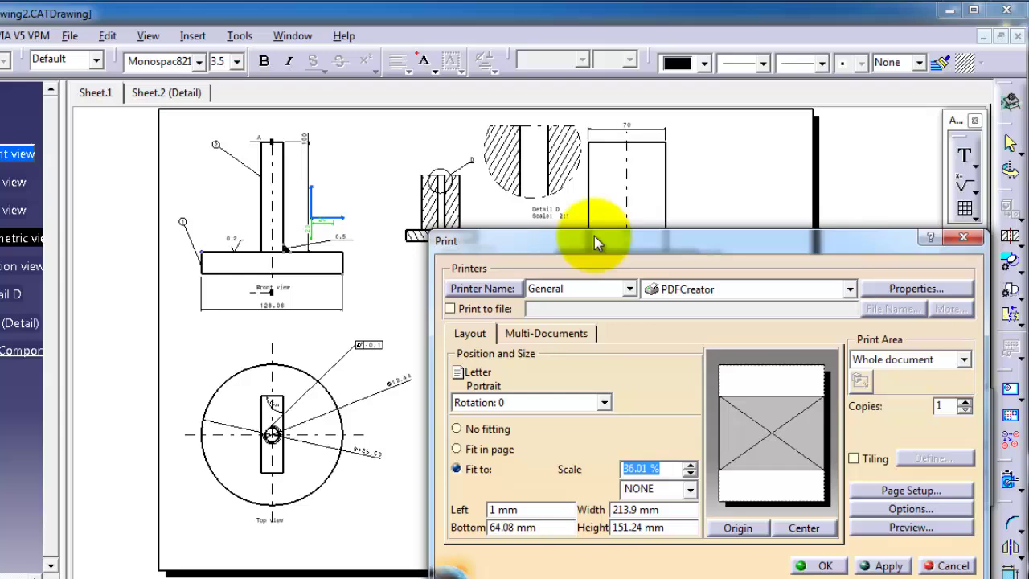
{"action": "left_click_drag", "start_coordinate": [594, 241], "coordinate": [493, 115]}
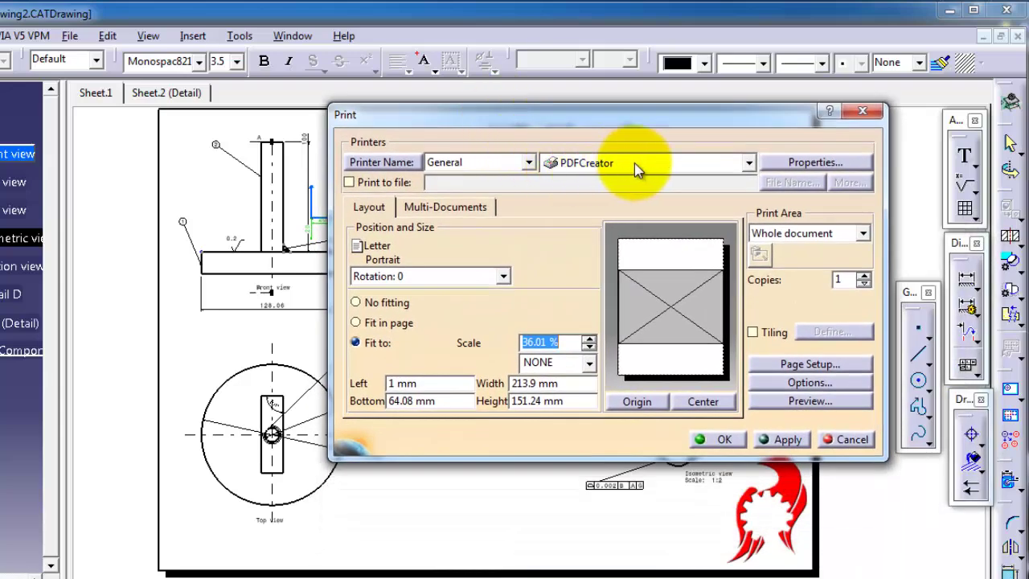
{"action": "left_click", "coordinate": [662, 164]}
{"action": "left_click", "coordinate": [666, 169]}
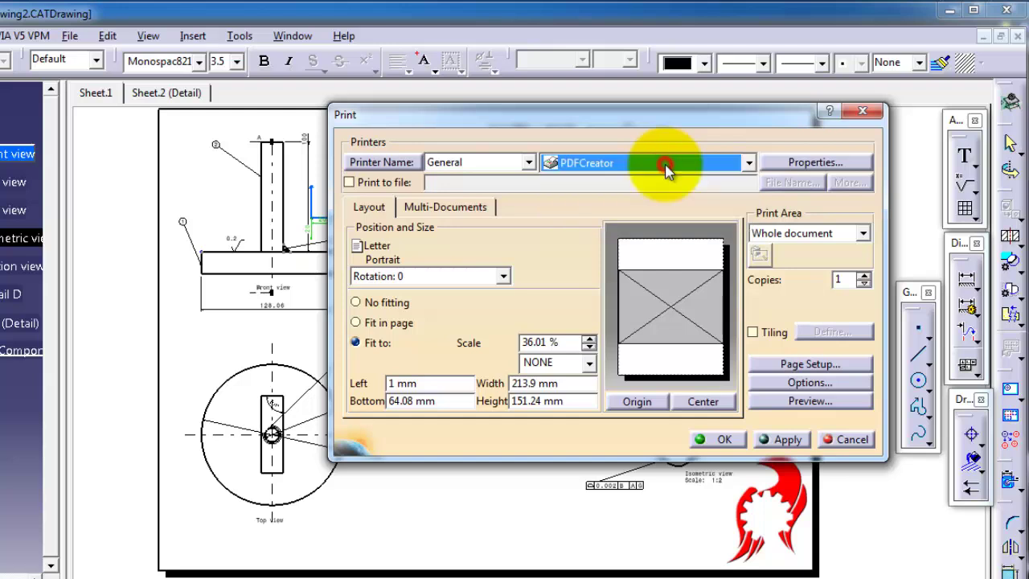
{"action": "left_click", "coordinate": [368, 184]}
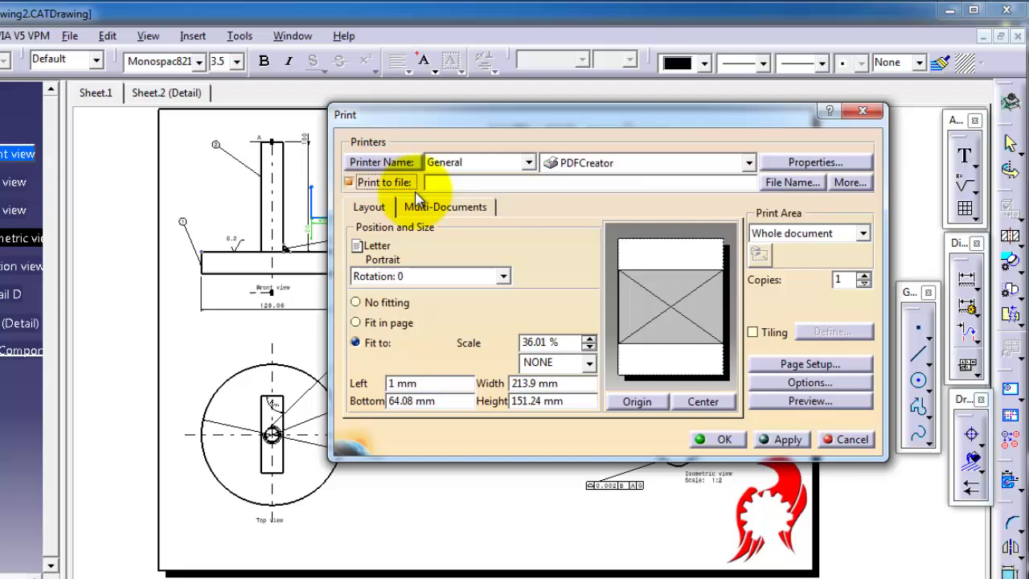
{"action": "left_click", "coordinate": [528, 162]}
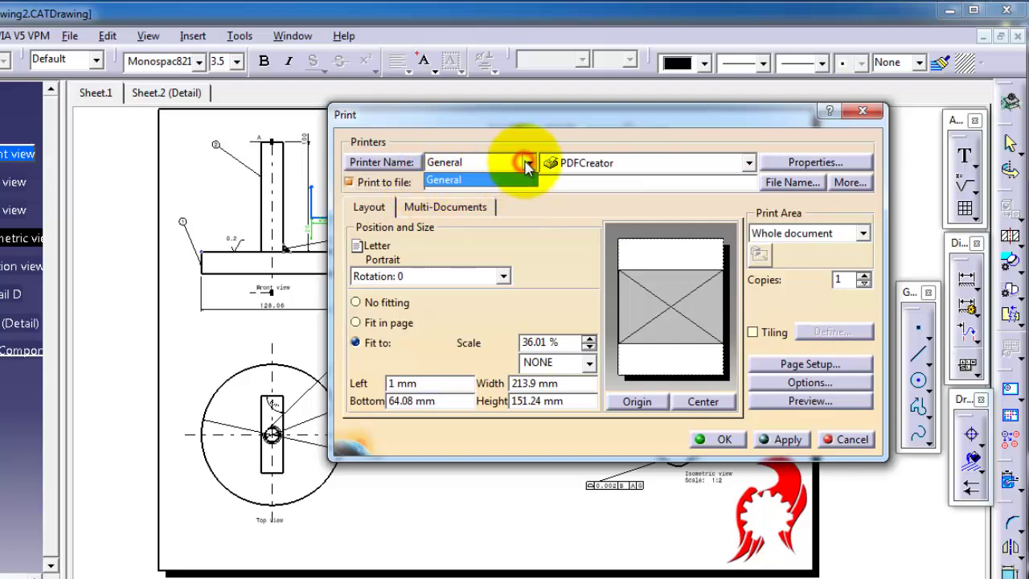
{"action": "left_click_drag", "start_coordinate": [690, 120], "coordinate": [745, 119]}
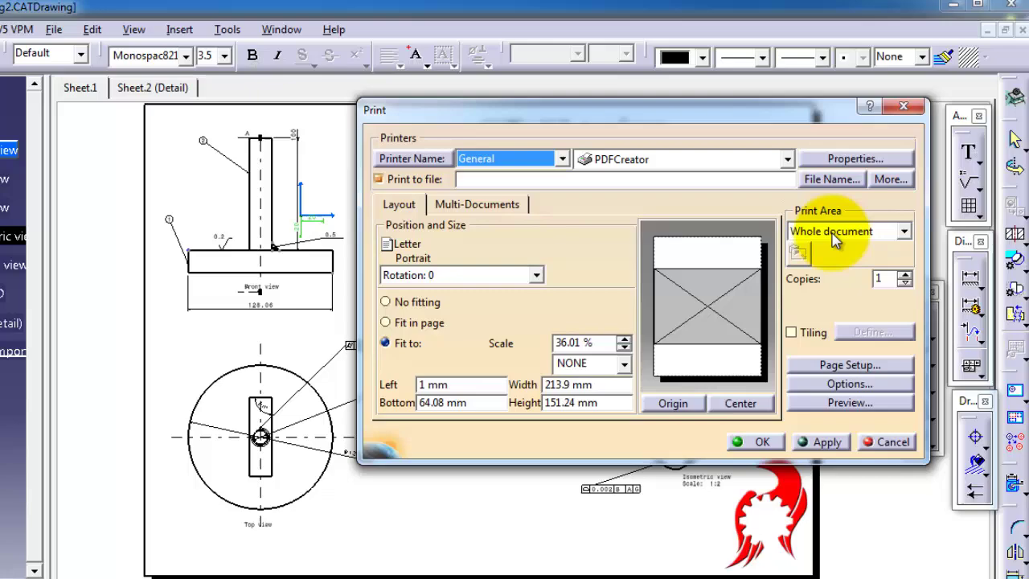
Step: Set Print Area to Display and shift the drawing up-left on the Letter page
{"action": "left_click", "coordinate": [832, 234]}
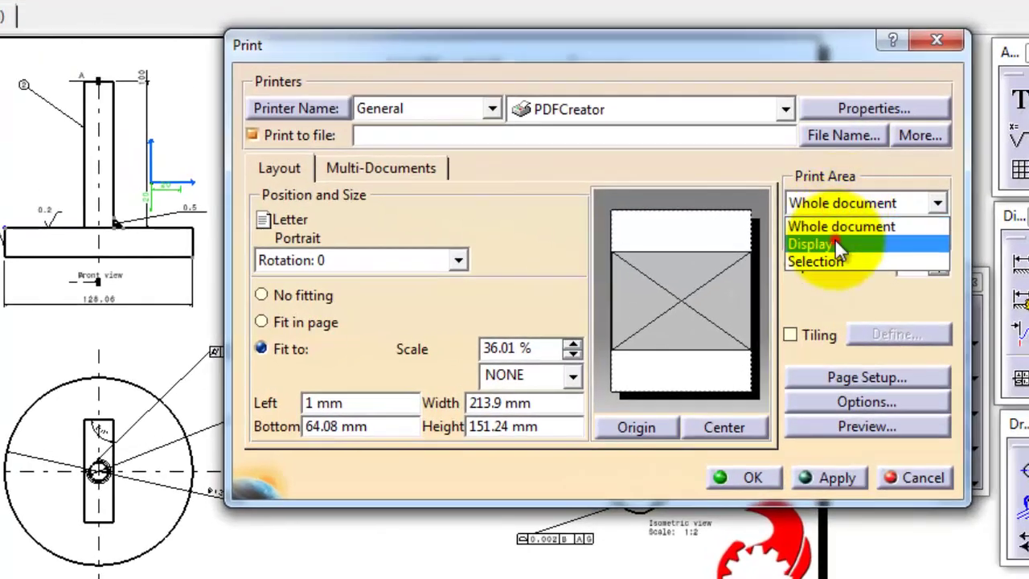
{"action": "left_click", "coordinate": [834, 241]}
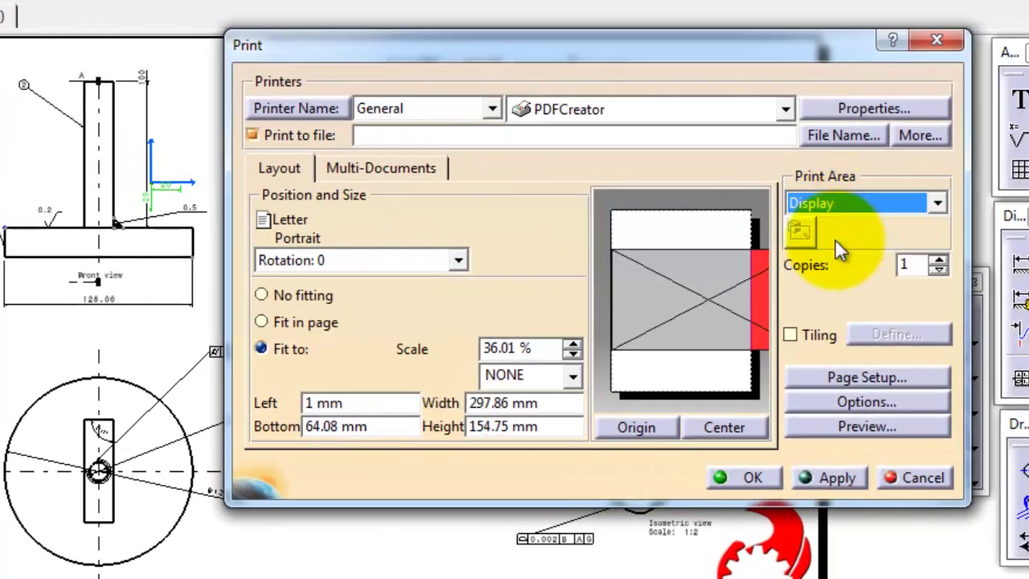
{"action": "mouse_move", "coordinate": [734, 301]}
{"action": "left_mouse_down"}
{"action": "mouse_move", "coordinate": [712, 275]}
{"action": "mouse_move", "coordinate": [684, 264]}
{"action": "mouse_move", "coordinate": [682, 299]}
{"action": "mouse_move", "coordinate": [710, 292]}
{"action": "mouse_move", "coordinate": [662, 295]}
{"action": "mouse_move", "coordinate": [708, 311]}
{"action": "mouse_move", "coordinate": [689, 271]}
{"action": "mouse_move", "coordinate": [678, 303]}
{"action": "mouse_move", "coordinate": [682, 281]}
{"action": "mouse_move", "coordinate": [705, 294]}
{"action": "mouse_move", "coordinate": [701, 305]}
{"action": "mouse_move", "coordinate": [700, 277]}
{"action": "left_mouse_up"}
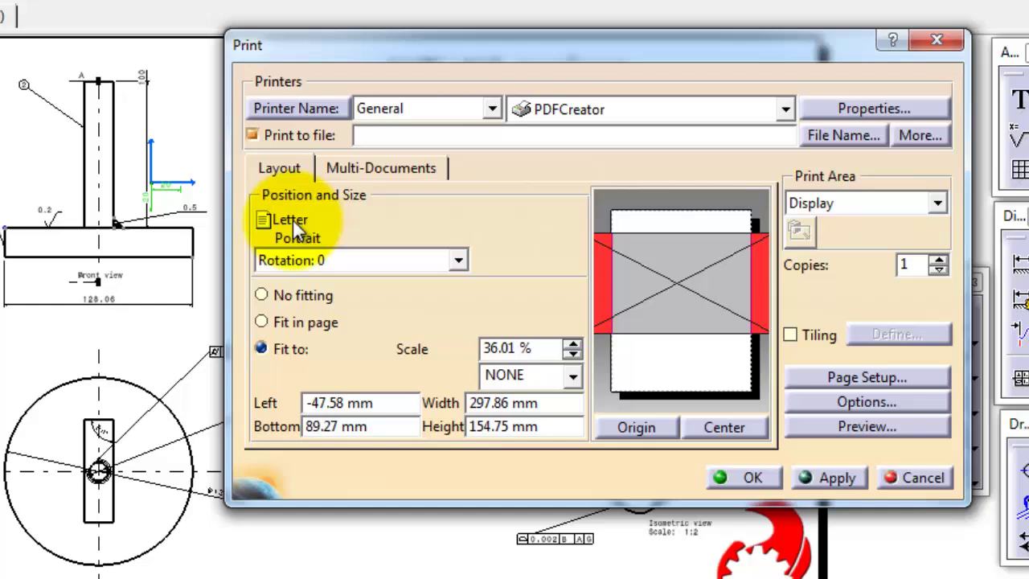
Step: Try 90°, 180° and 270° rotations, settle on 90°, and center the drawing on the page
{"action": "left_click", "coordinate": [316, 260]}
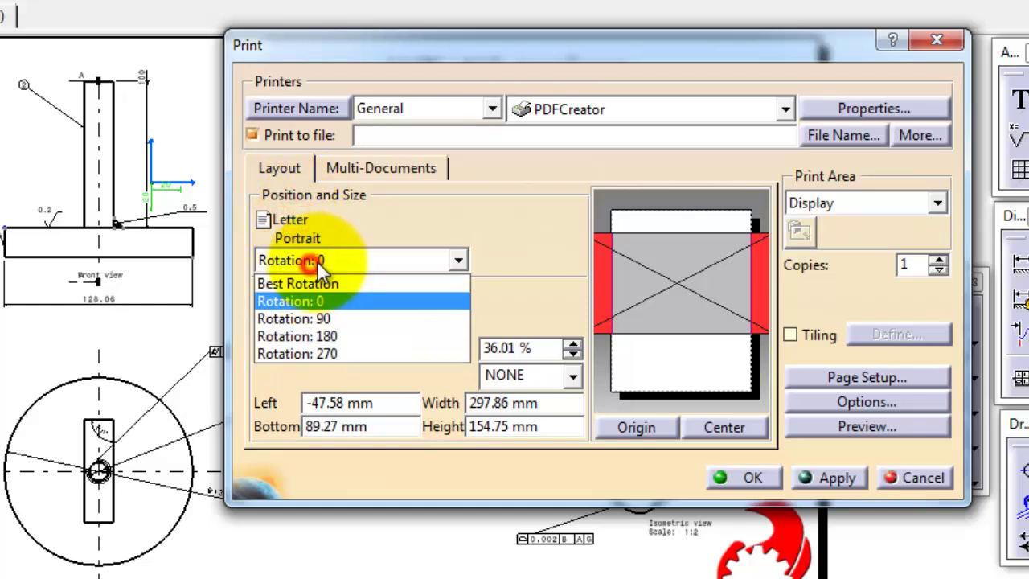
{"action": "left_click", "coordinate": [354, 318]}
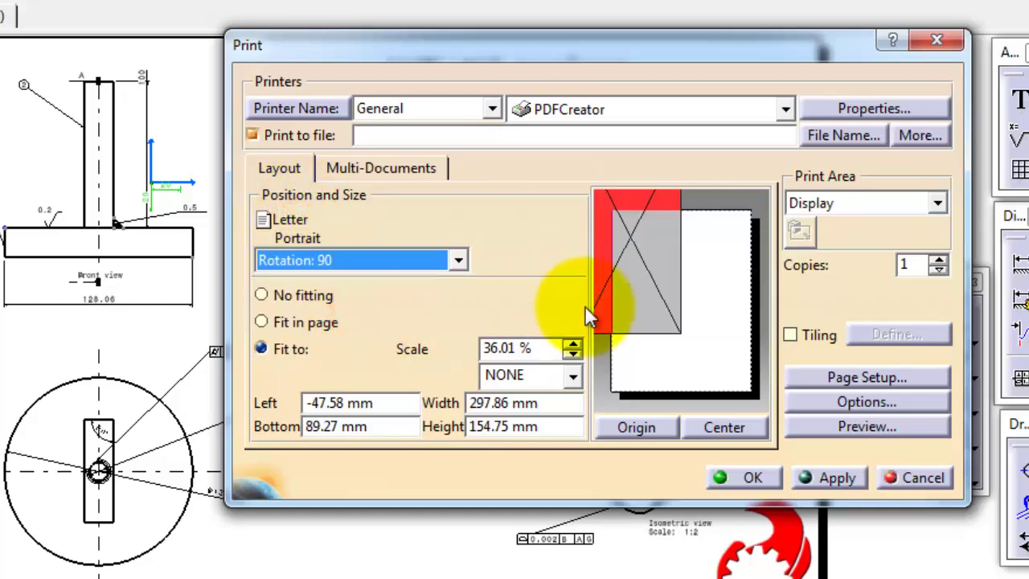
{"action": "left_click_drag", "start_coordinate": [597, 271], "coordinate": [690, 319]}
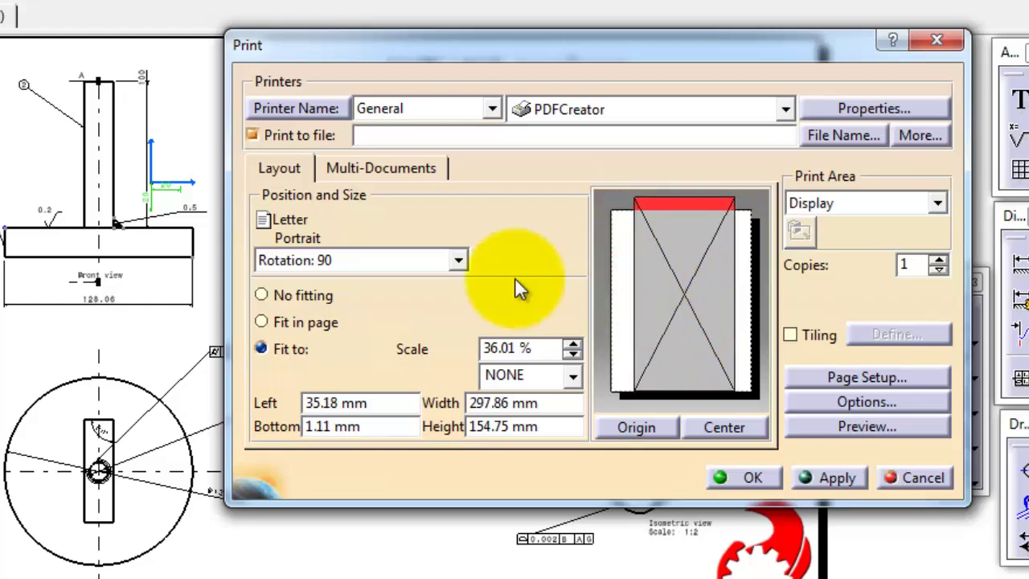
{"action": "left_click", "coordinate": [381, 252]}
{"action": "left_click", "coordinate": [376, 336]}
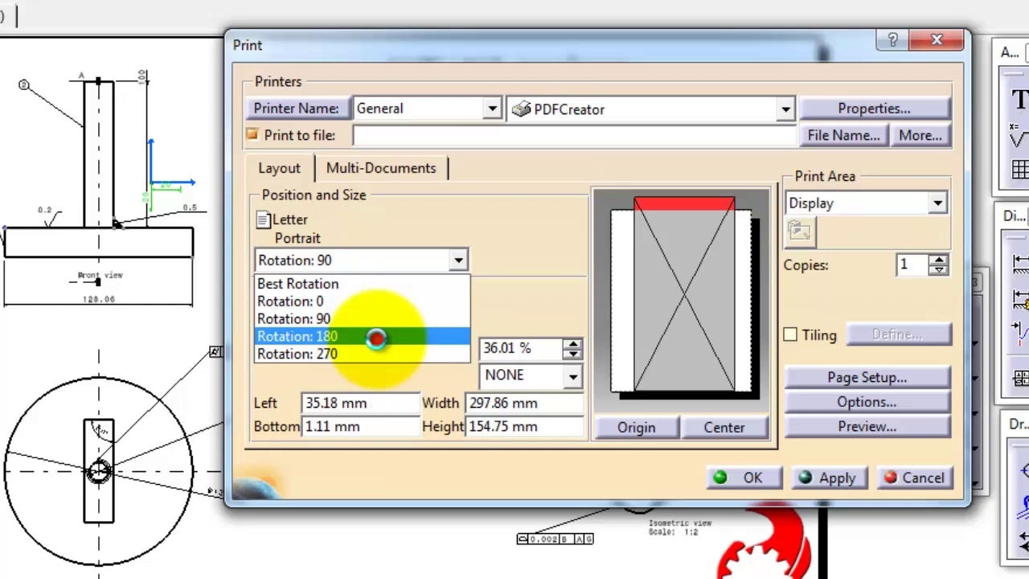
{"action": "left_click", "coordinate": [356, 260]}
{"action": "left_click", "coordinate": [360, 350]}
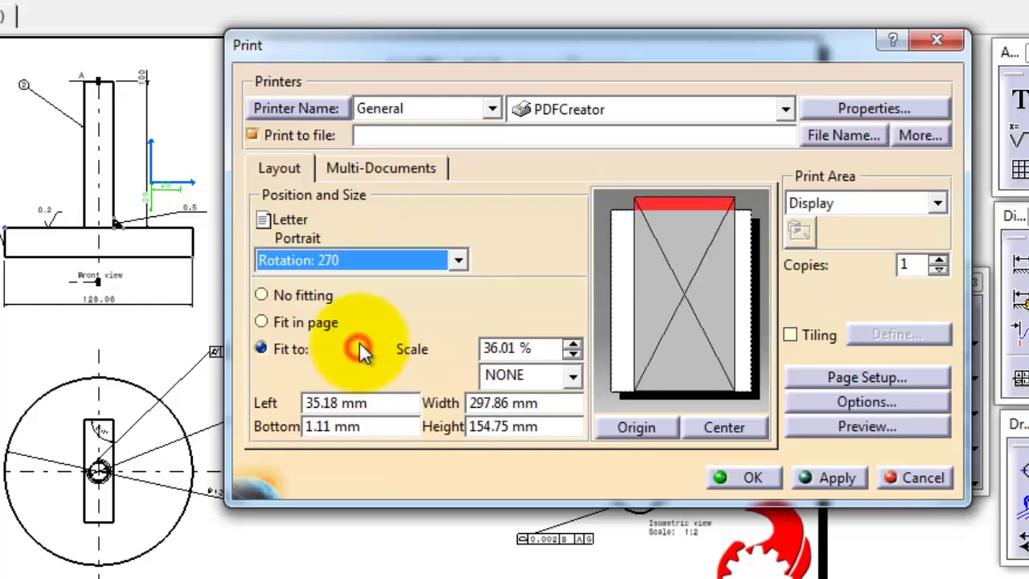
{"action": "left_click", "coordinate": [336, 259]}
{"action": "left_click", "coordinate": [342, 317]}
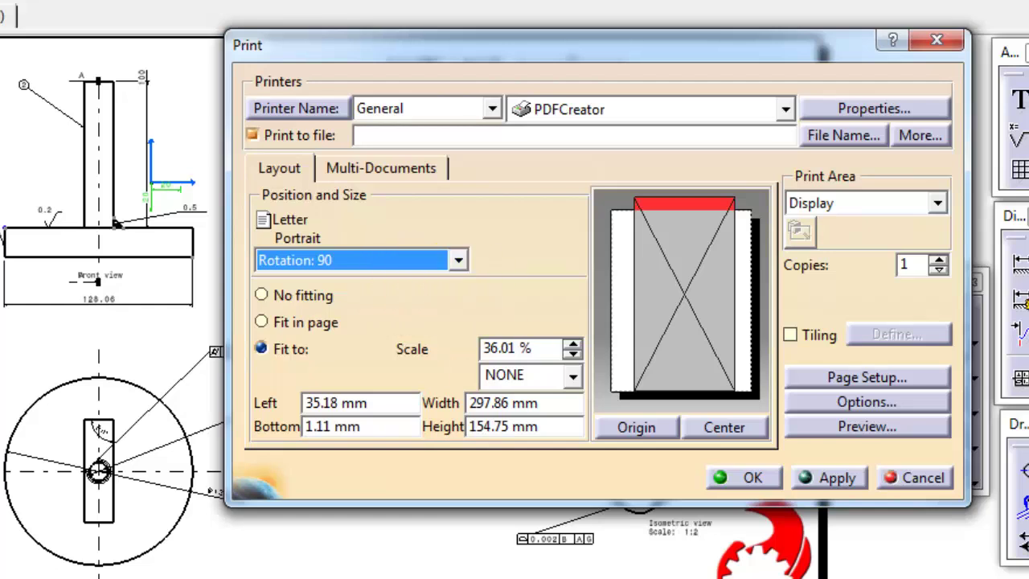
{"action": "left_click_drag", "start_coordinate": [669, 391], "coordinate": [665, 400]}
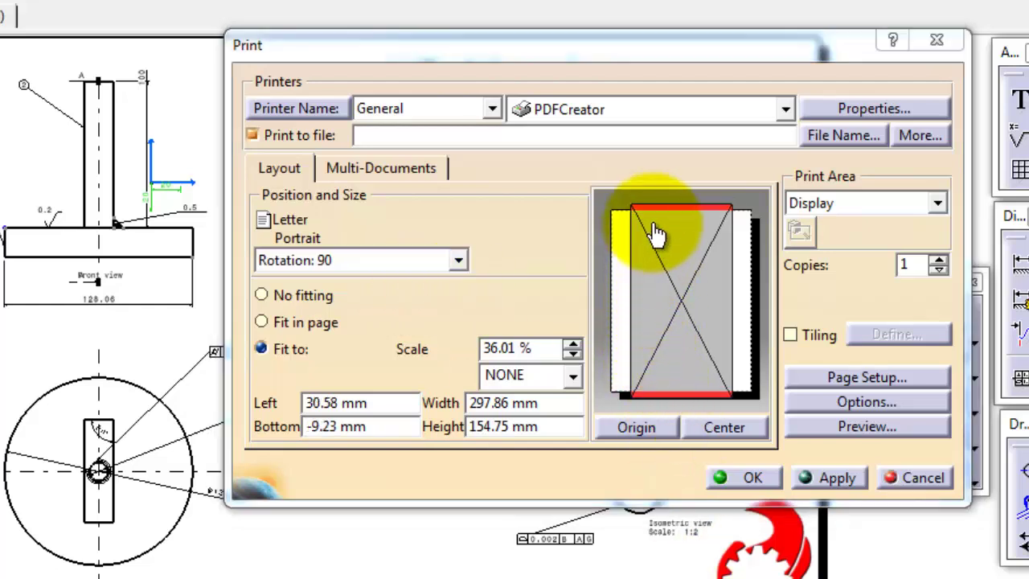
Step: Try origin, centered and 26–46% scale placements, then choose Fit in page (33.54%)
{"action": "left_click", "coordinate": [646, 427]}
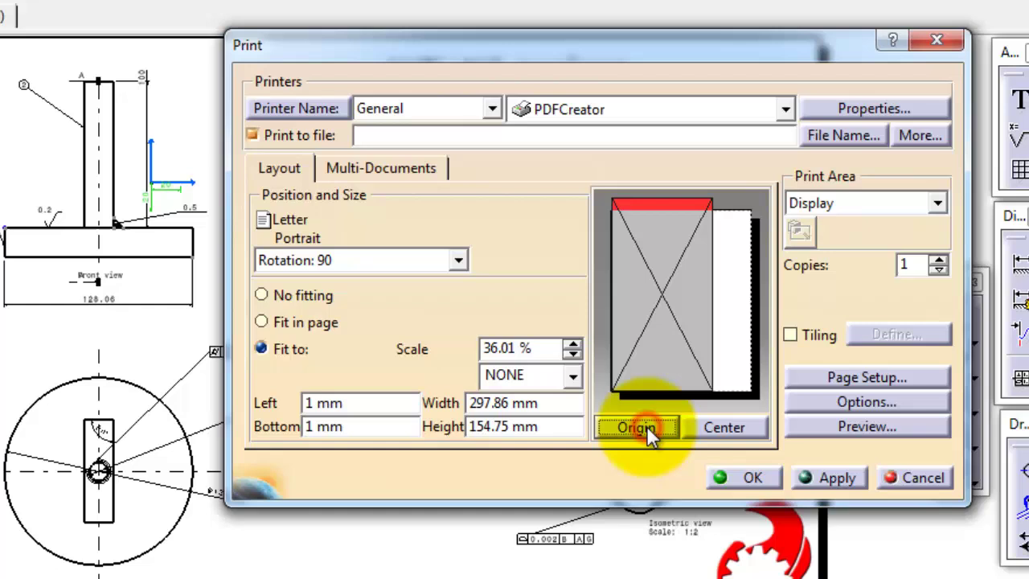
{"action": "left_click", "coordinate": [727, 428]}
{"action": "left_click", "coordinate": [573, 343]}
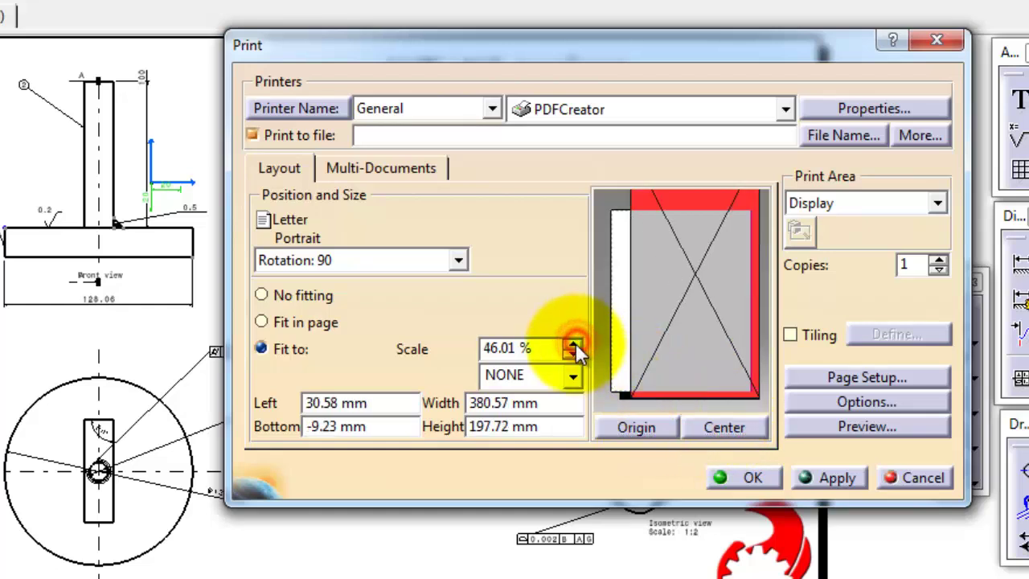
{"action": "left_click", "coordinate": [574, 354]}
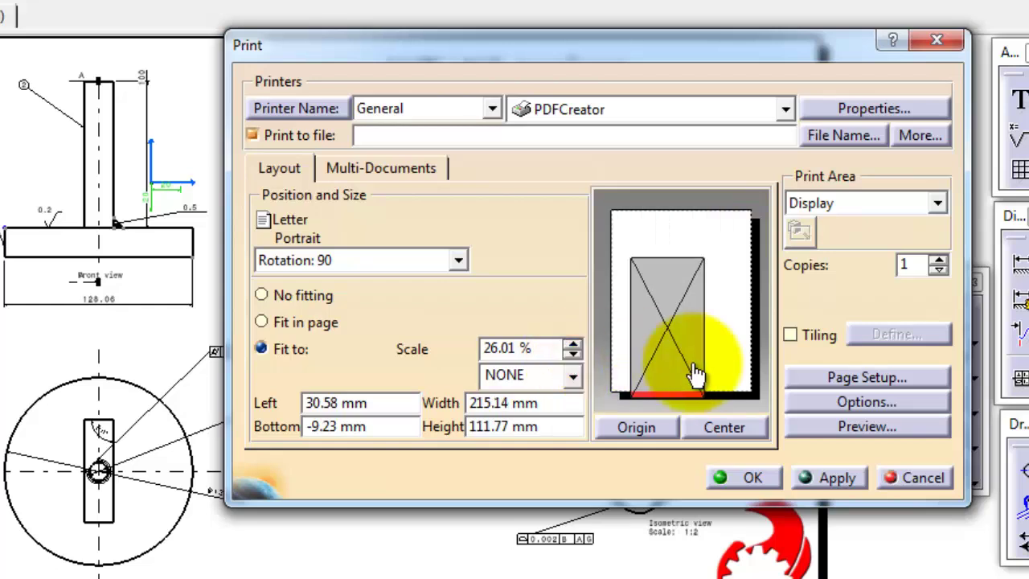
{"action": "left_click_drag", "start_coordinate": [696, 374], "coordinate": [664, 342]}
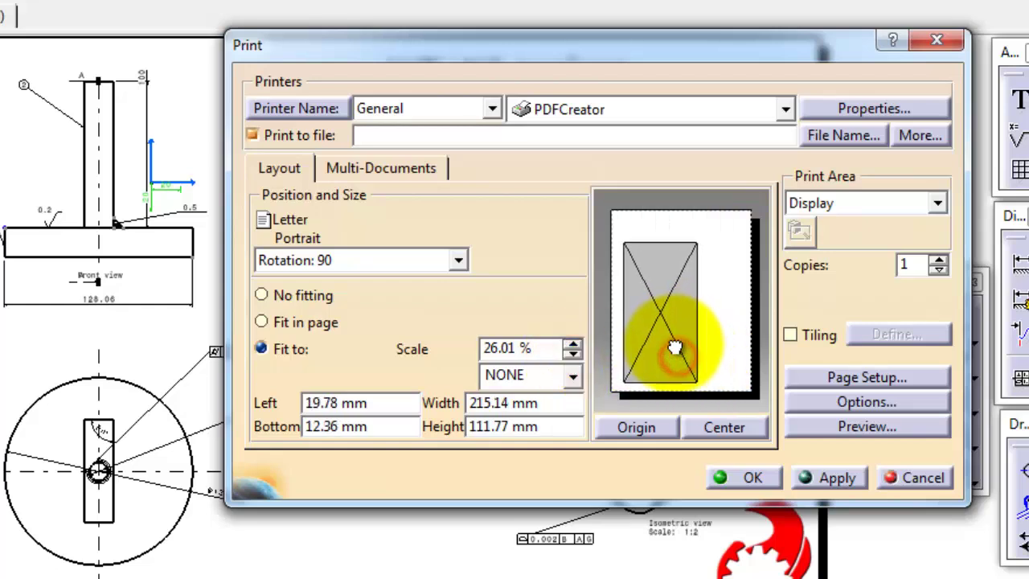
{"action": "left_click", "coordinate": [573, 343]}
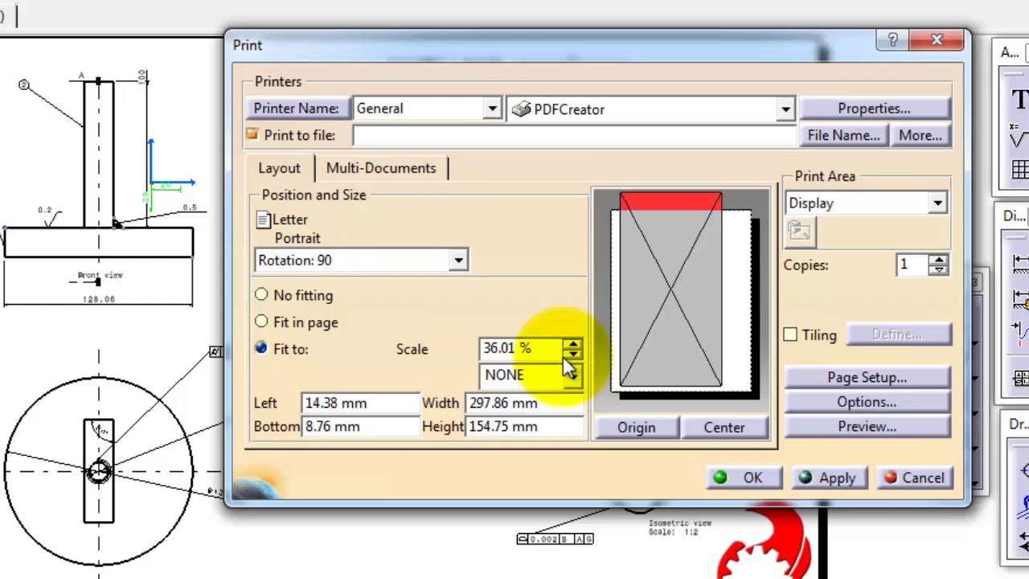
{"action": "left_click", "coordinate": [571, 354]}
{"action": "mouse_move", "coordinate": [648, 352]}
{"action": "left_mouse_down"}
{"action": "mouse_move", "coordinate": [675, 338]}
{"action": "mouse_move", "coordinate": [667, 335]}
{"action": "left_mouse_up"}
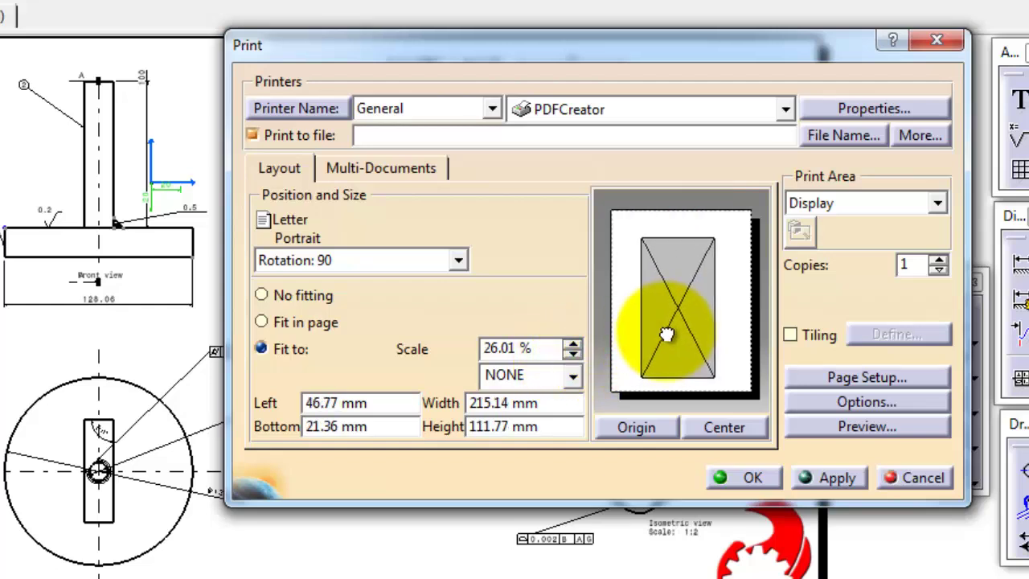
{"action": "left_click", "coordinate": [304, 321]}
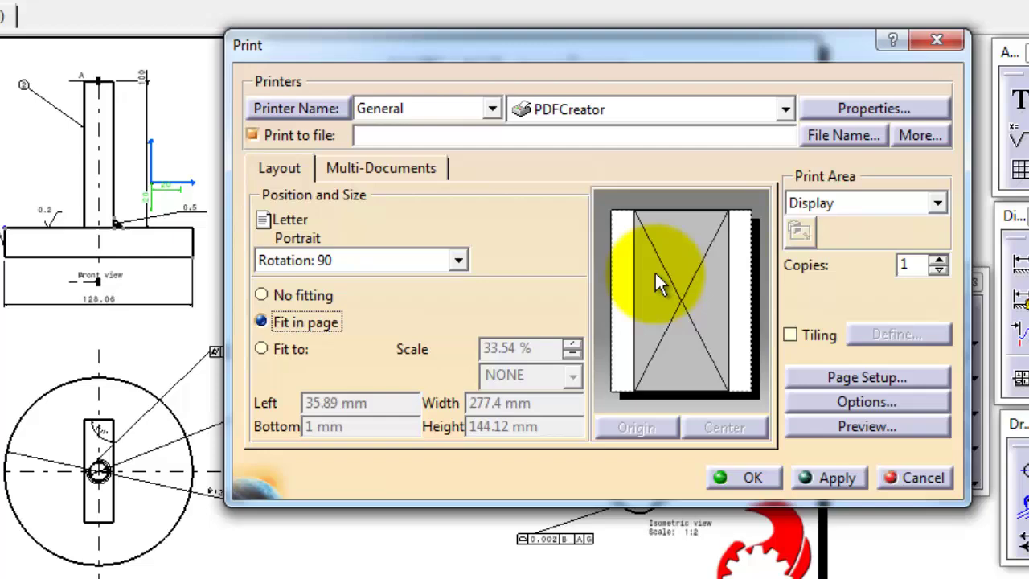
Step: Preview the print, switch Print Area to Selection, and preview again before closing
{"action": "left_click", "coordinate": [864, 427]}
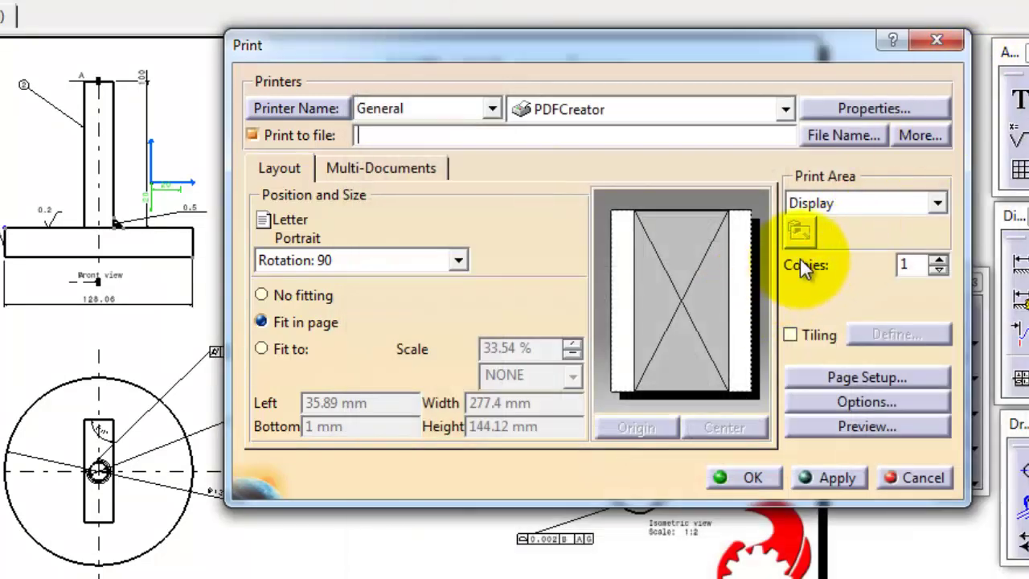
{"action": "left_click", "coordinate": [823, 203]}
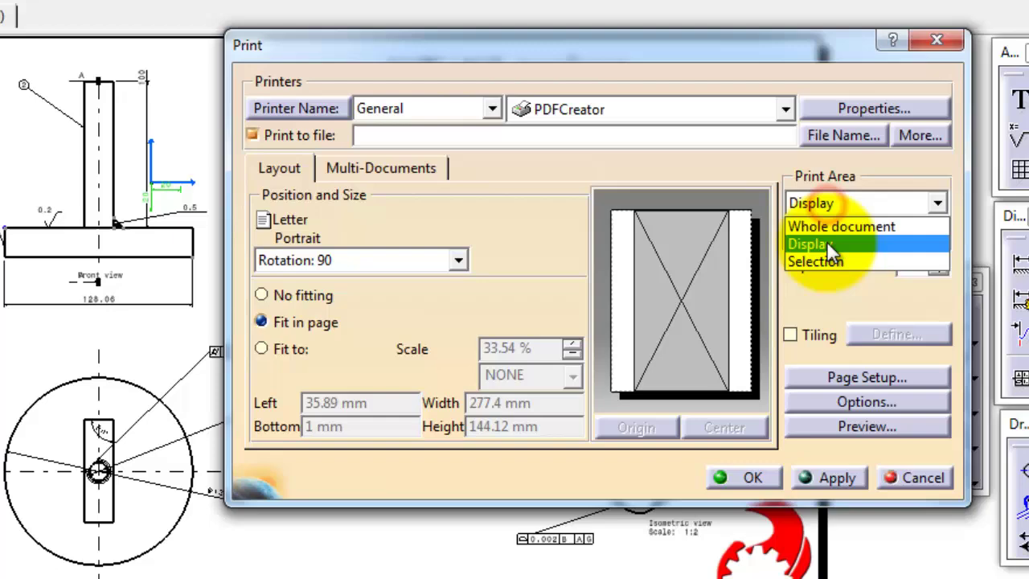
{"action": "left_click", "coordinate": [820, 256]}
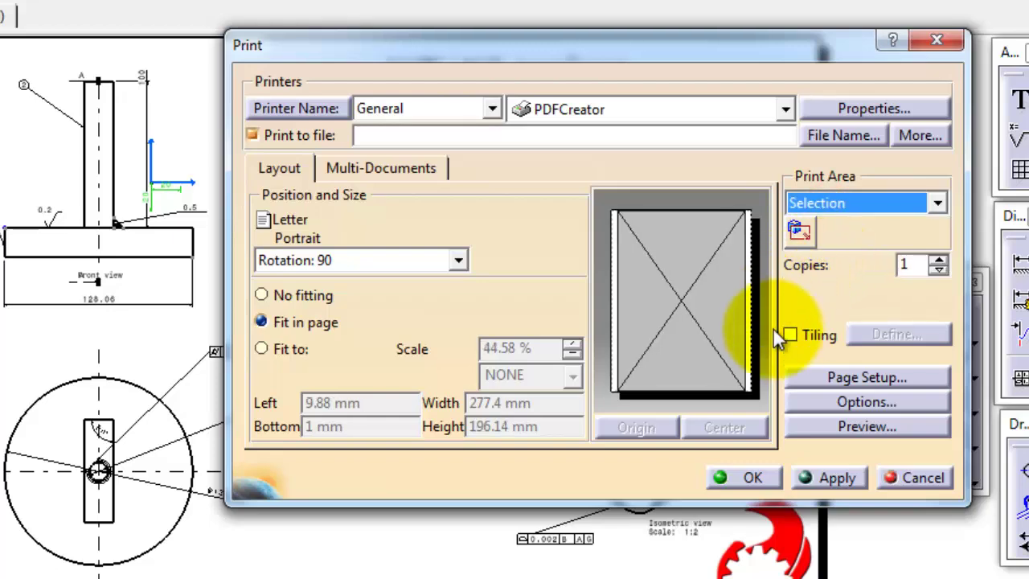
{"action": "left_click", "coordinate": [865, 426]}
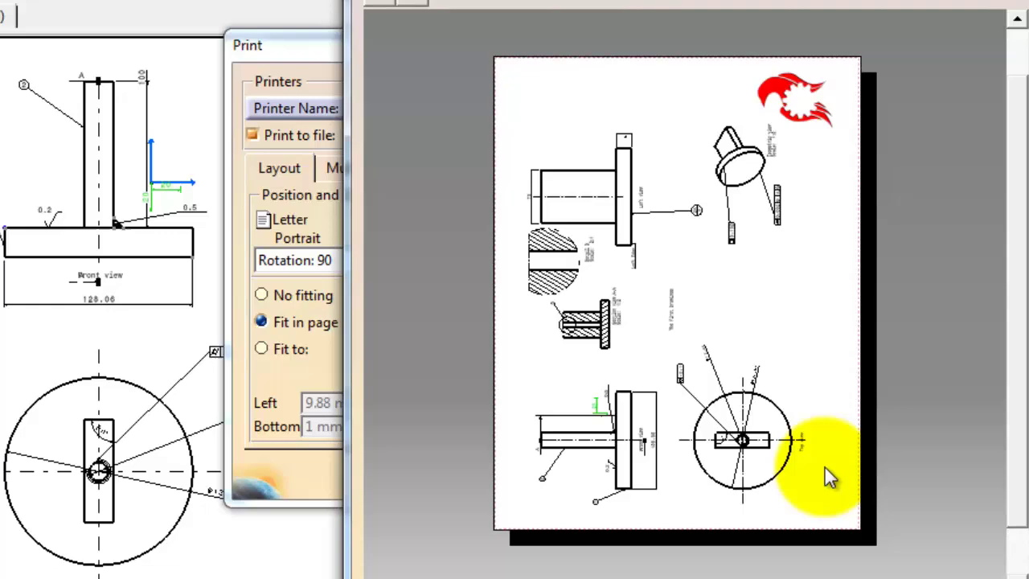
{"action": "left_click", "coordinate": [514, 224]}
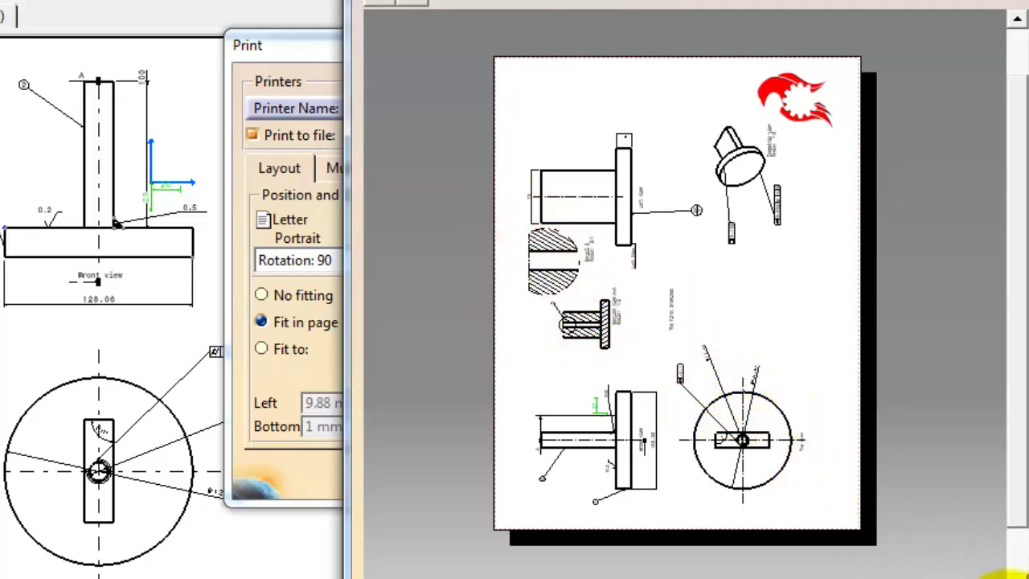
{"action": "key", "text": "Escape"}
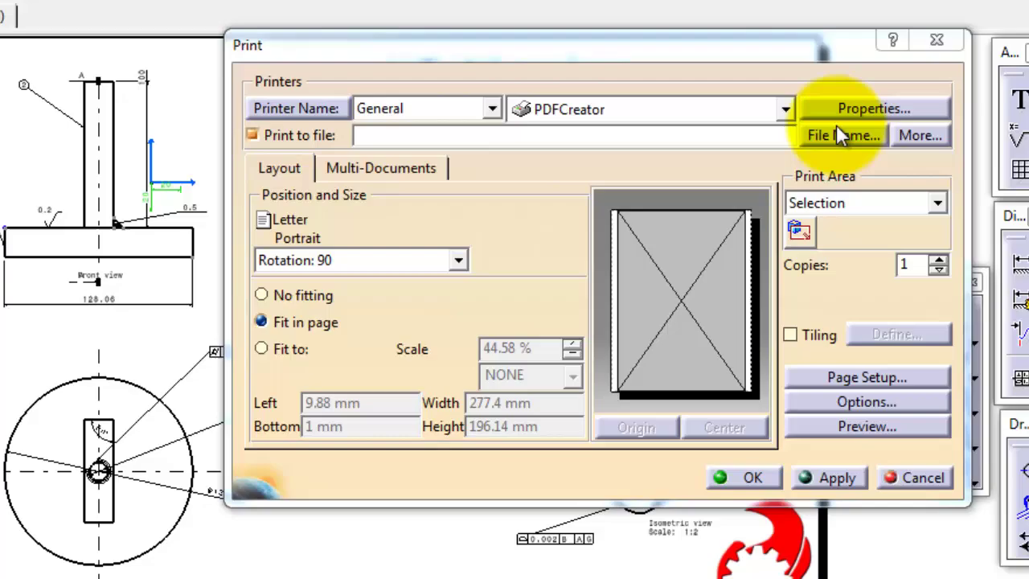
Step: Change the PDFCreator paper size from Letter to A4 in its Properties
{"action": "left_click", "coordinate": [857, 105]}
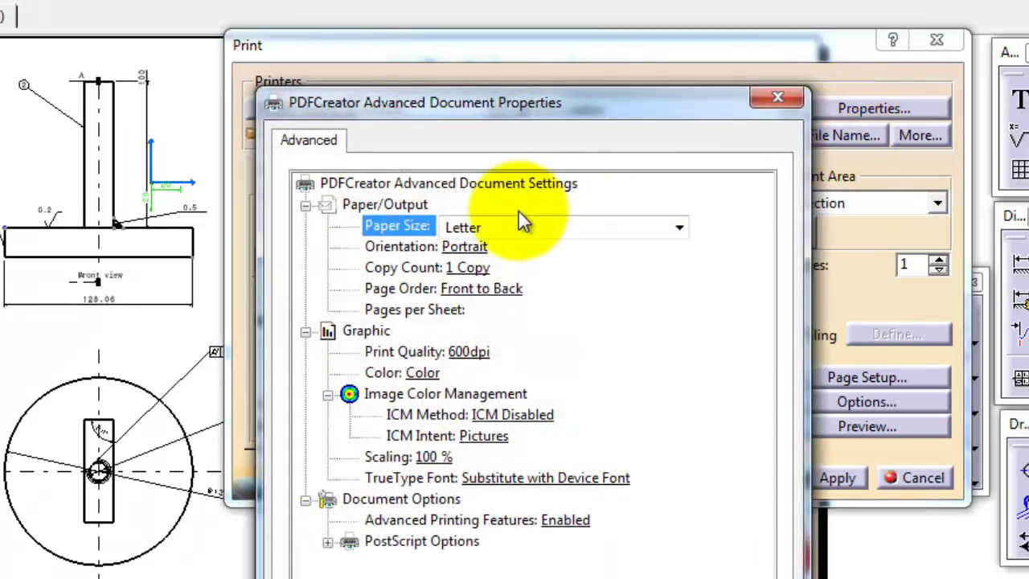
{"action": "left_click", "coordinate": [518, 217]}
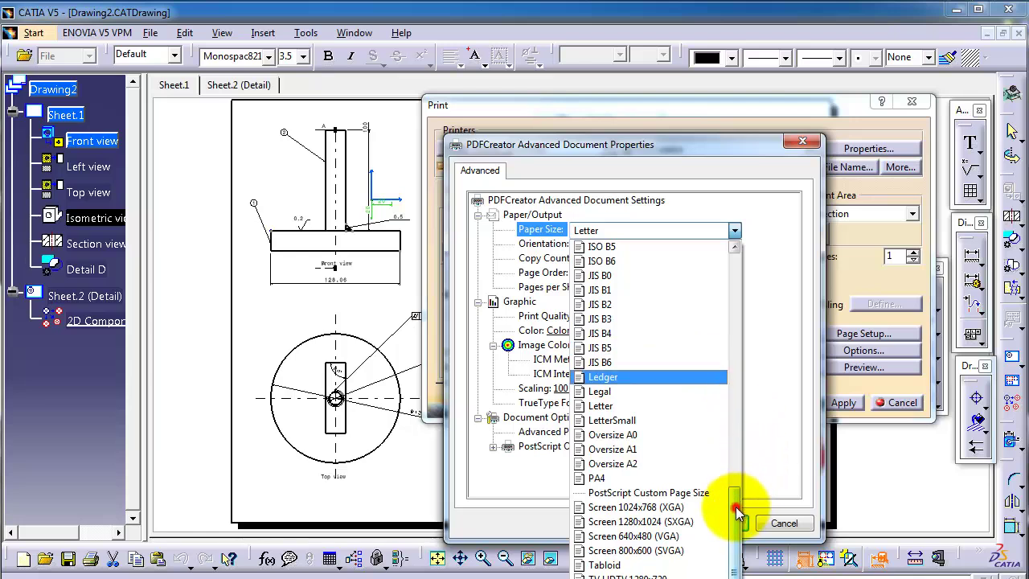
{"action": "left_click_drag", "start_coordinate": [736, 511], "coordinate": [736, 473]}
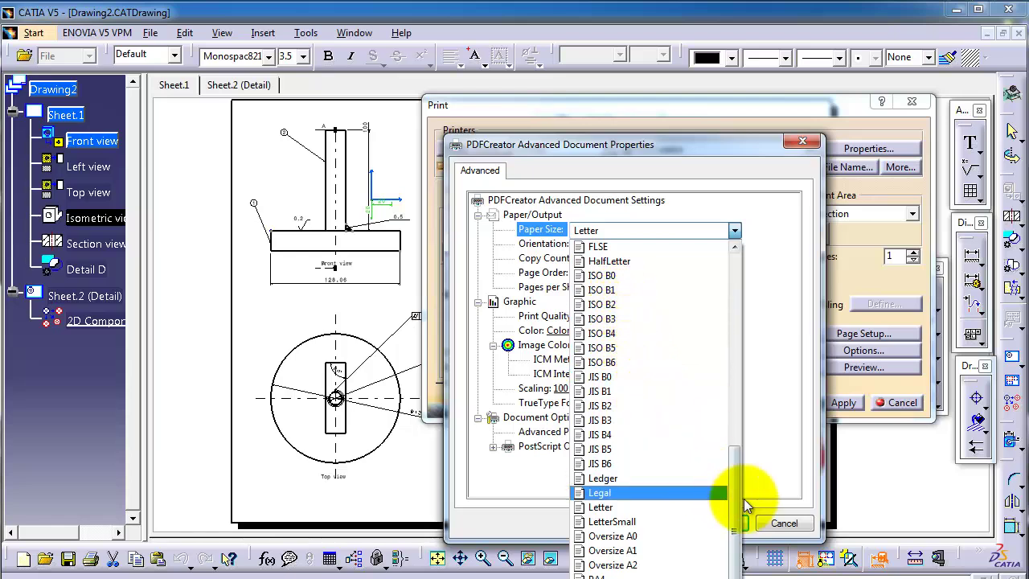
{"action": "left_click_drag", "start_coordinate": [738, 512], "coordinate": [736, 563]}
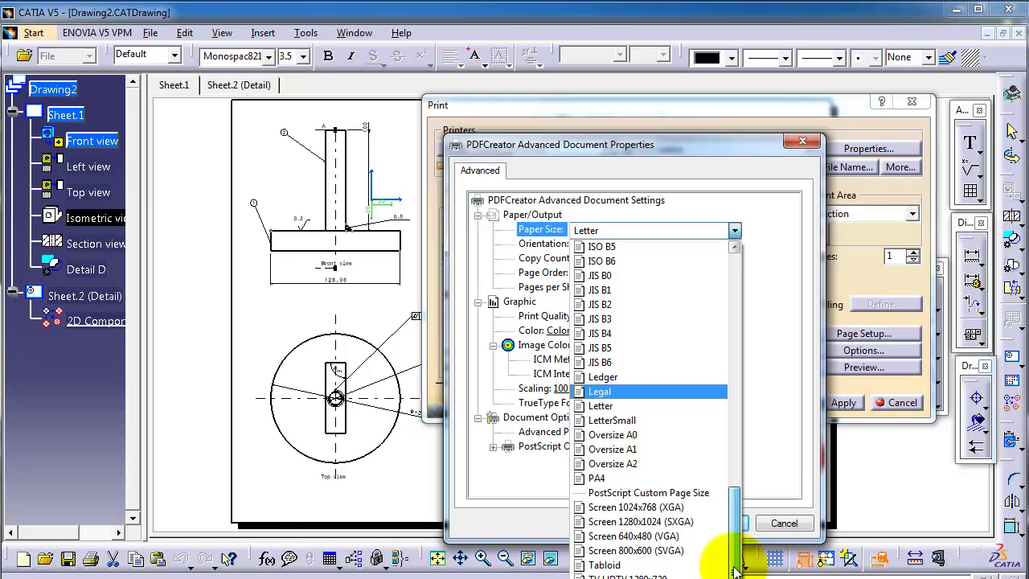
{"action": "left_click_drag", "start_coordinate": [734, 569], "coordinate": [729, 320]}
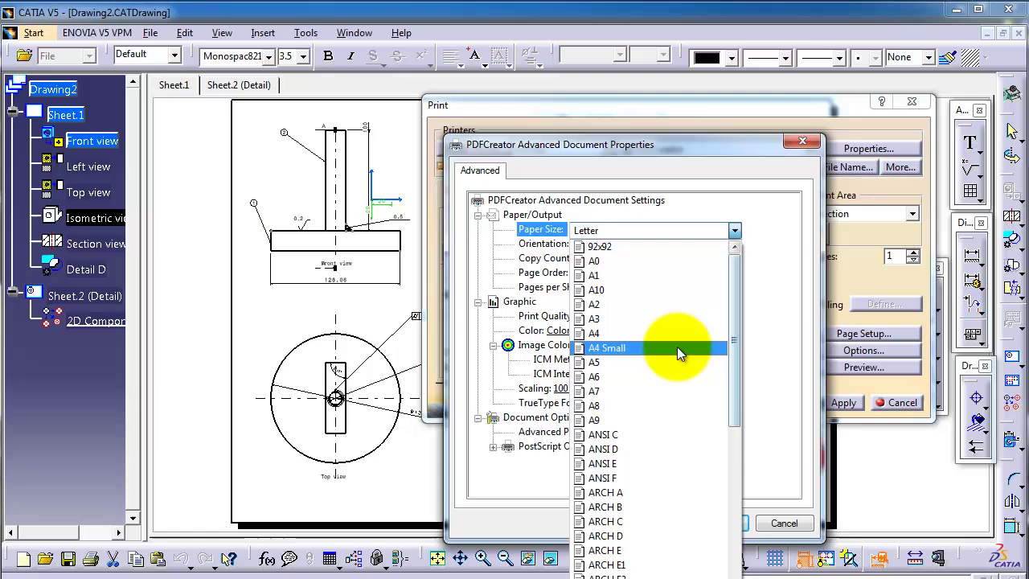
{"action": "left_click", "coordinate": [622, 336]}
{"action": "left_click", "coordinate": [712, 524]}
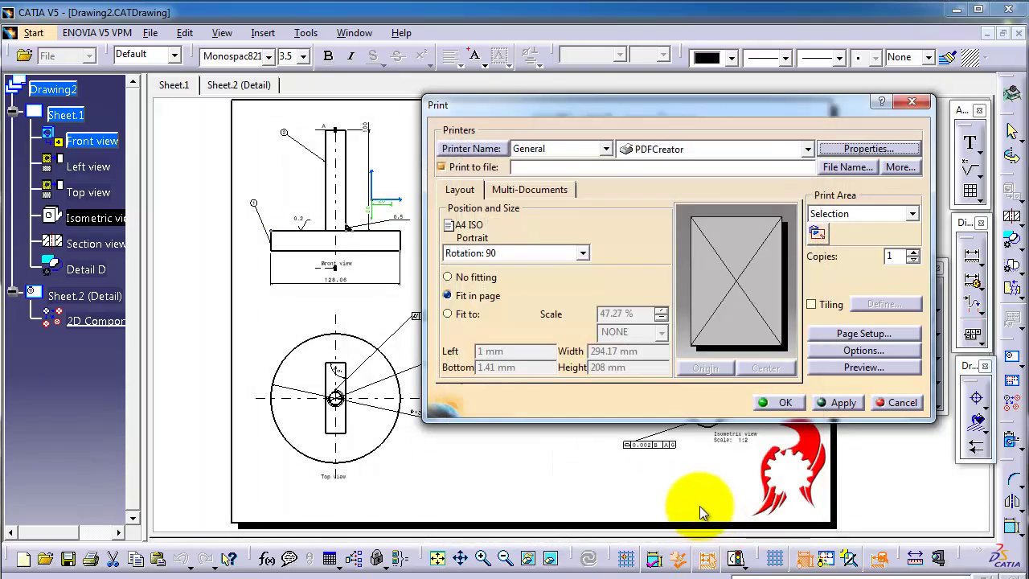
Step: Frame the left half of the sheet as the print area and preview it at 52.32%
{"action": "left_click", "coordinate": [863, 367]}
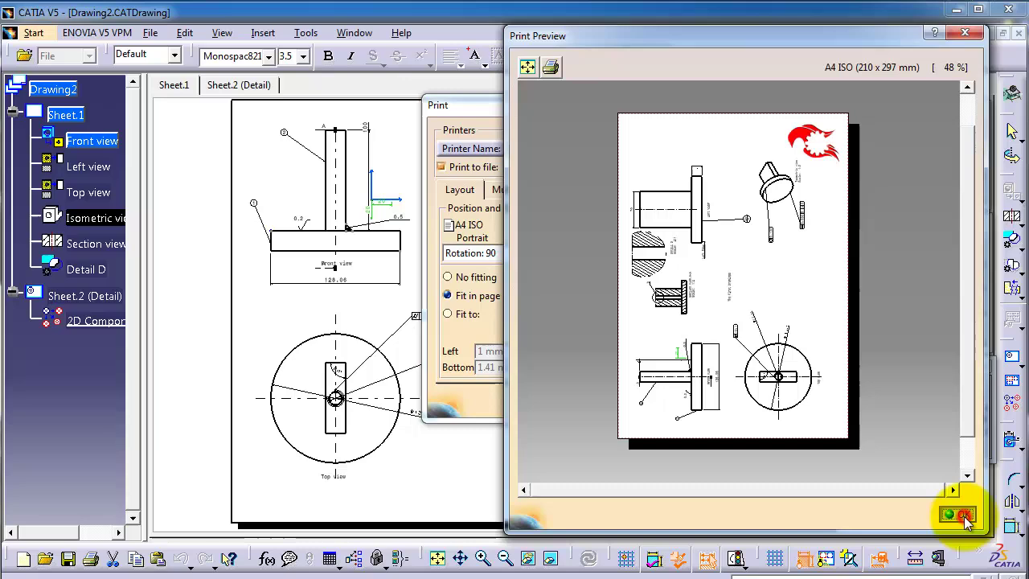
{"action": "left_click", "coordinate": [961, 515]}
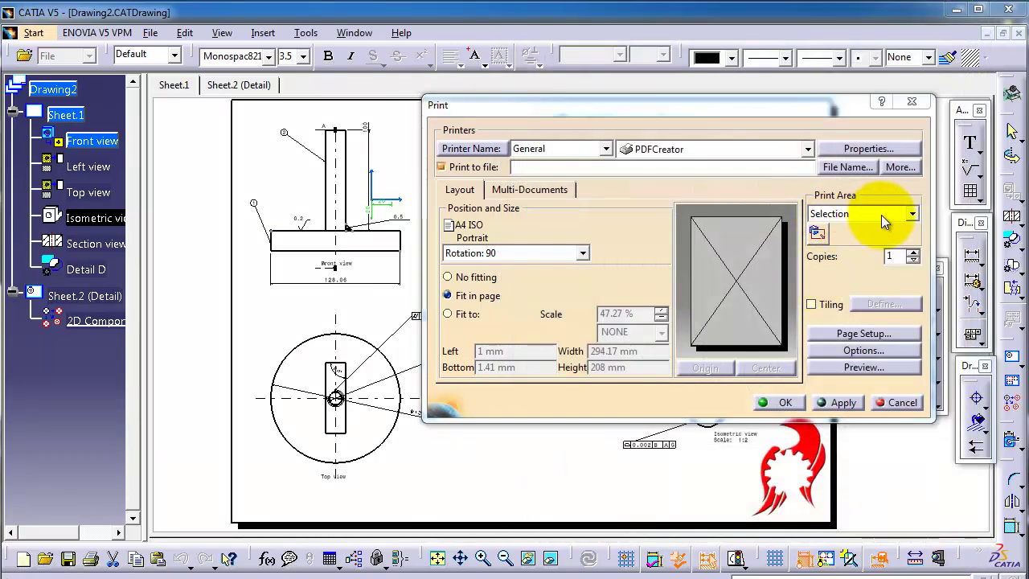
{"action": "left_click", "coordinate": [818, 235]}
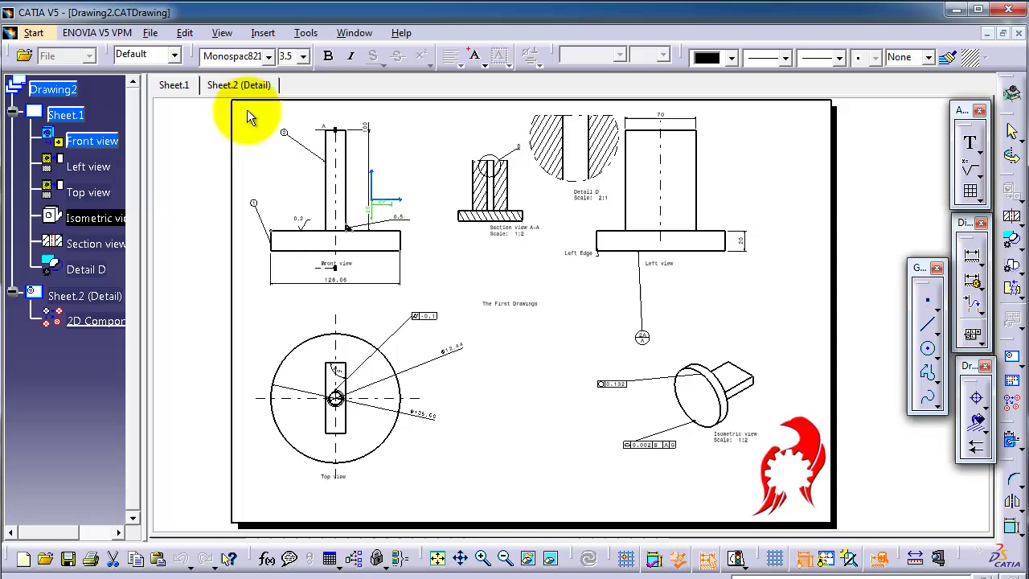
{"action": "left_click_drag", "start_coordinate": [240, 109], "coordinate": [491, 353]}
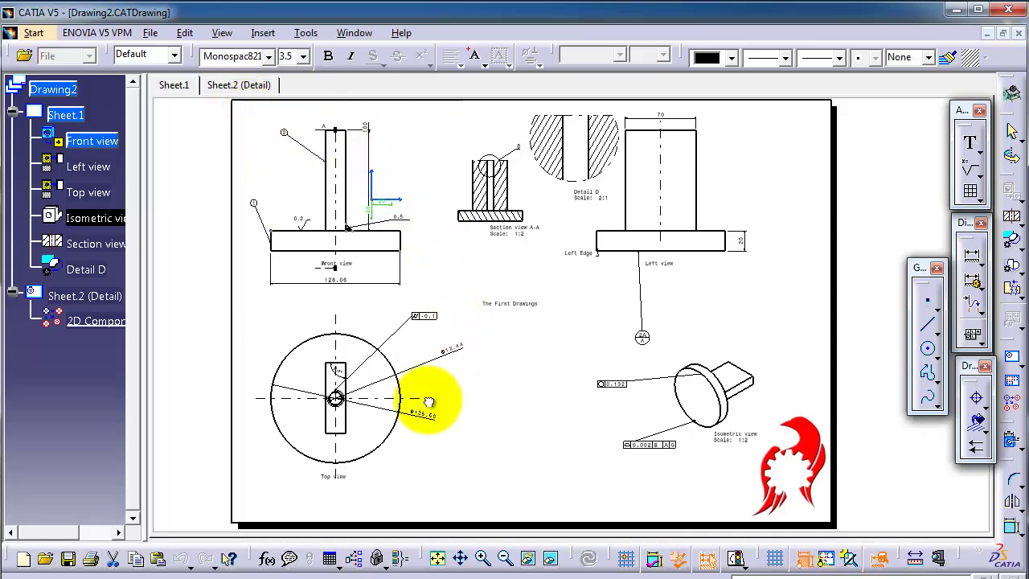
{"action": "left_click_drag", "start_coordinate": [429, 402], "coordinate": [529, 512]}
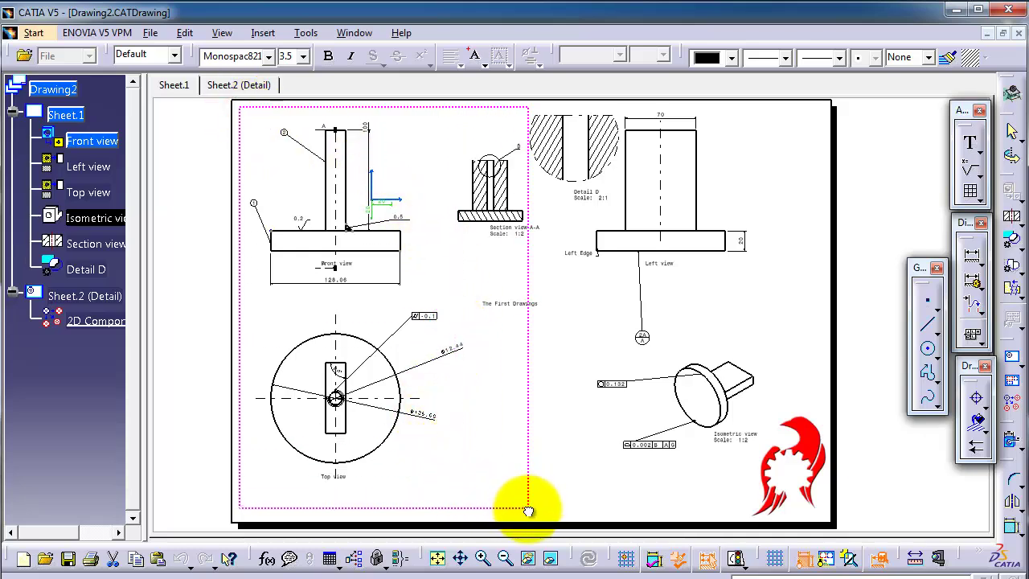
{"action": "left_click_drag", "start_coordinate": [528, 511], "coordinate": [521, 514]}
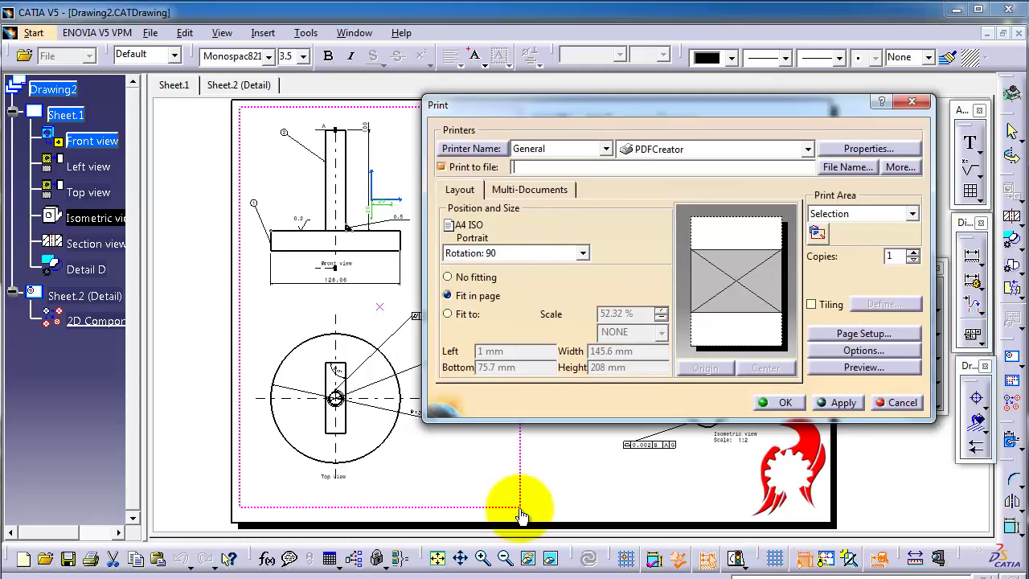
{"action": "left_click", "coordinate": [866, 368]}
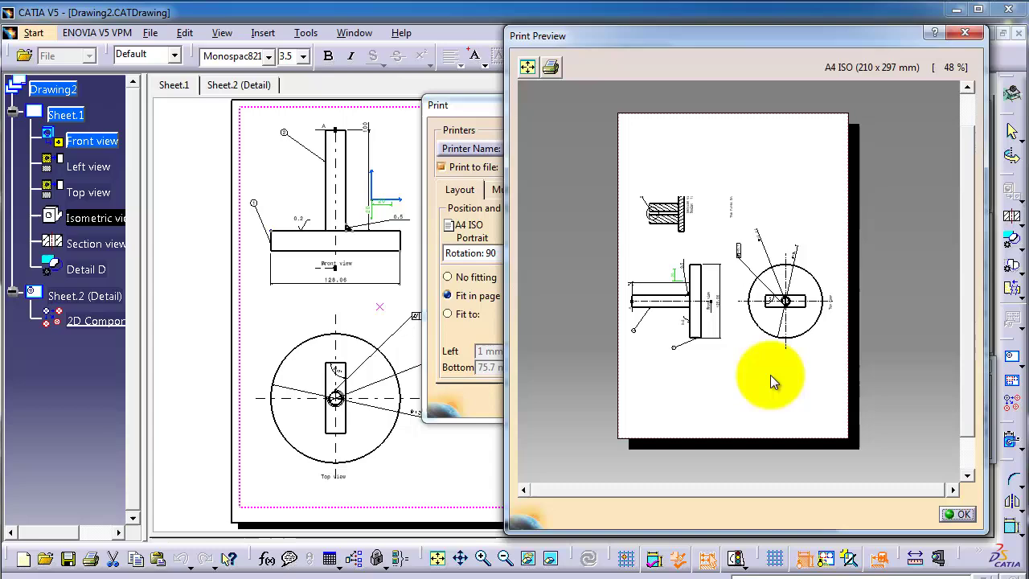
{"action": "left_click", "coordinate": [956, 514]}
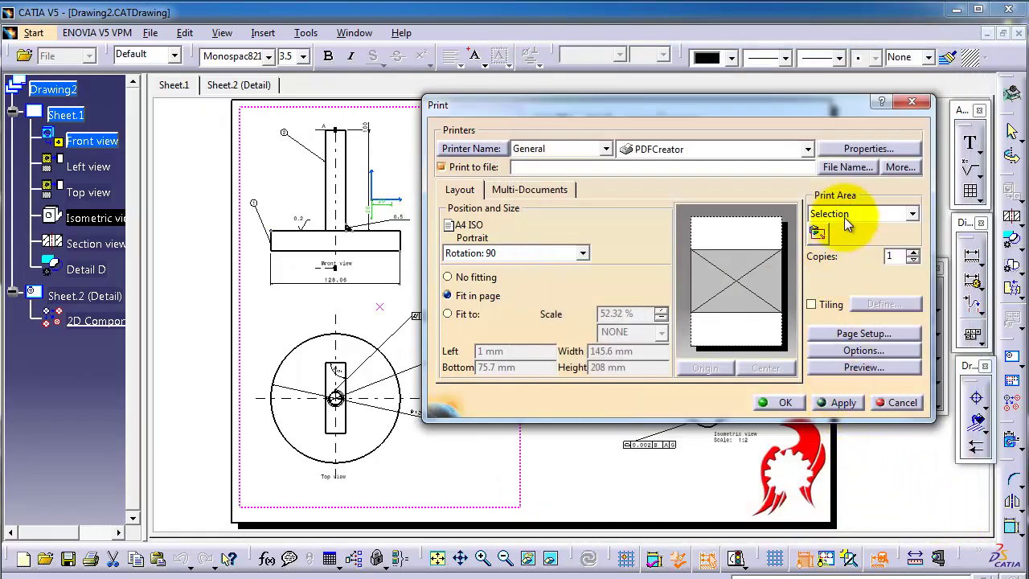
Step: Switch Print Area to Display and preview the printout
{"action": "left_click", "coordinate": [845, 215]}
{"action": "left_click", "coordinate": [836, 241]}
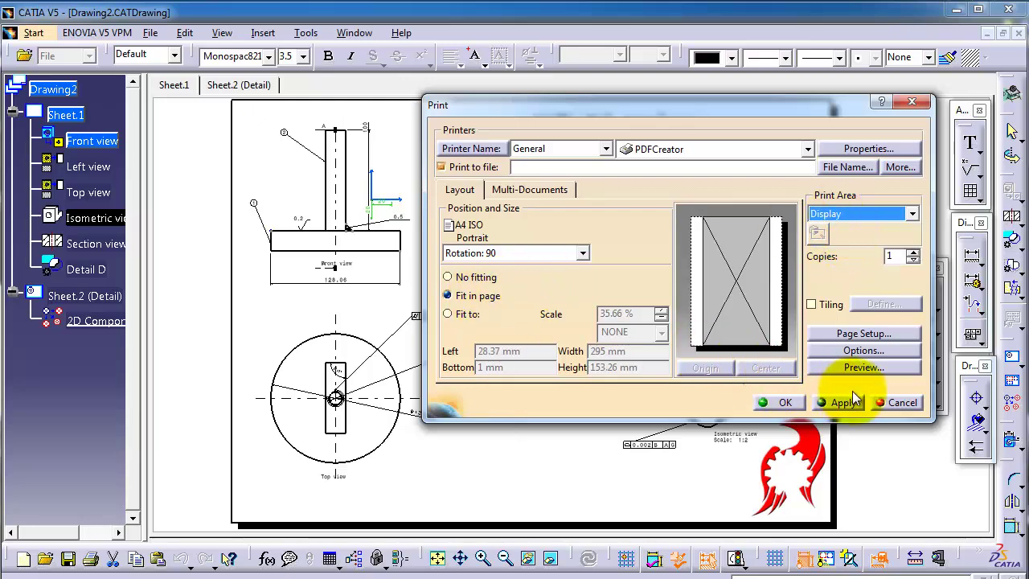
{"action": "left_click", "coordinate": [862, 367]}
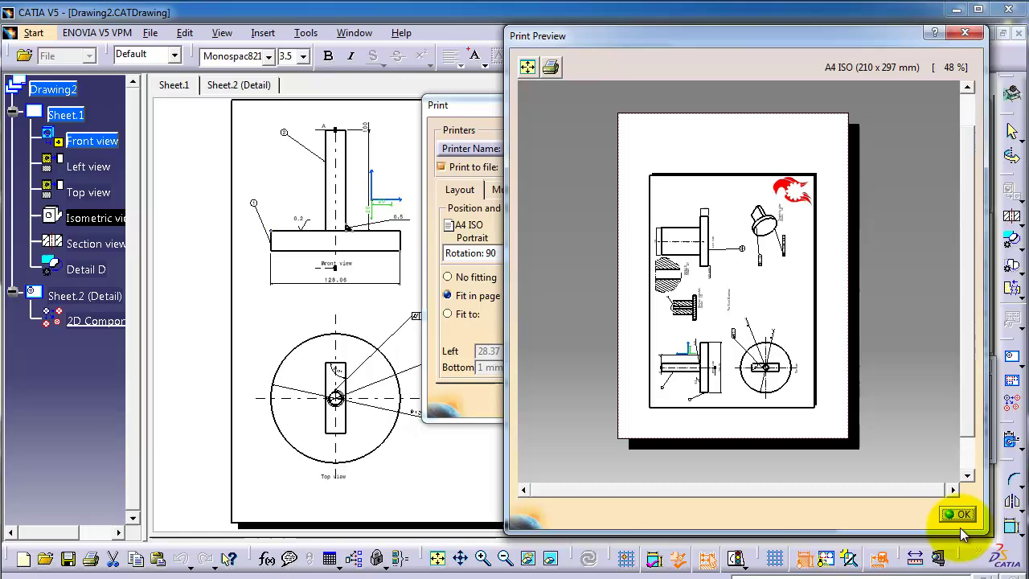
{"action": "left_click", "coordinate": [960, 515]}
Step: Set Print Area back to Selection and preview the whole sheet on A4 at 47.27%
{"action": "left_click", "coordinate": [884, 213]}
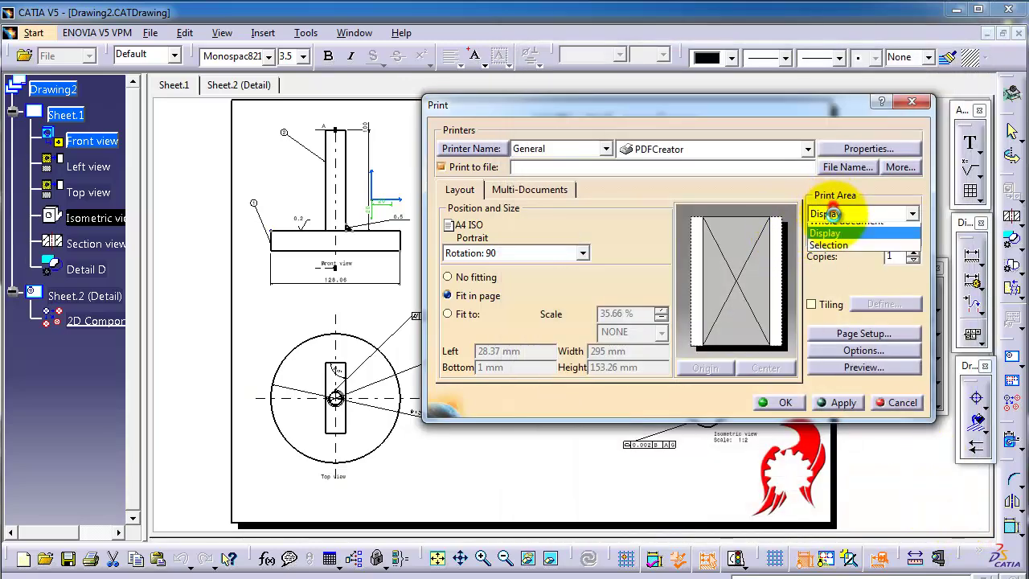
{"action": "left_click", "coordinate": [859, 251]}
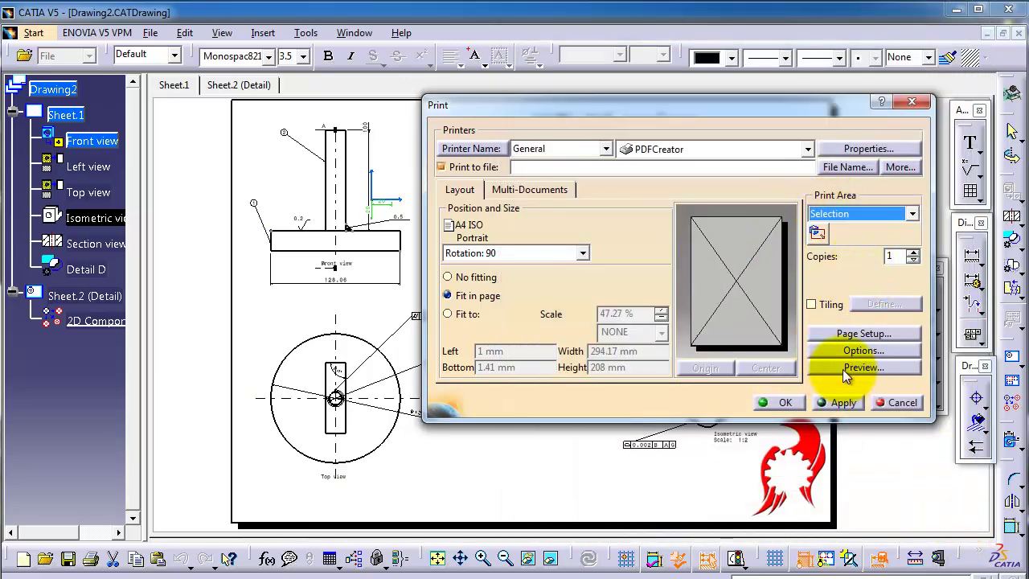
{"action": "left_click", "coordinate": [862, 367]}
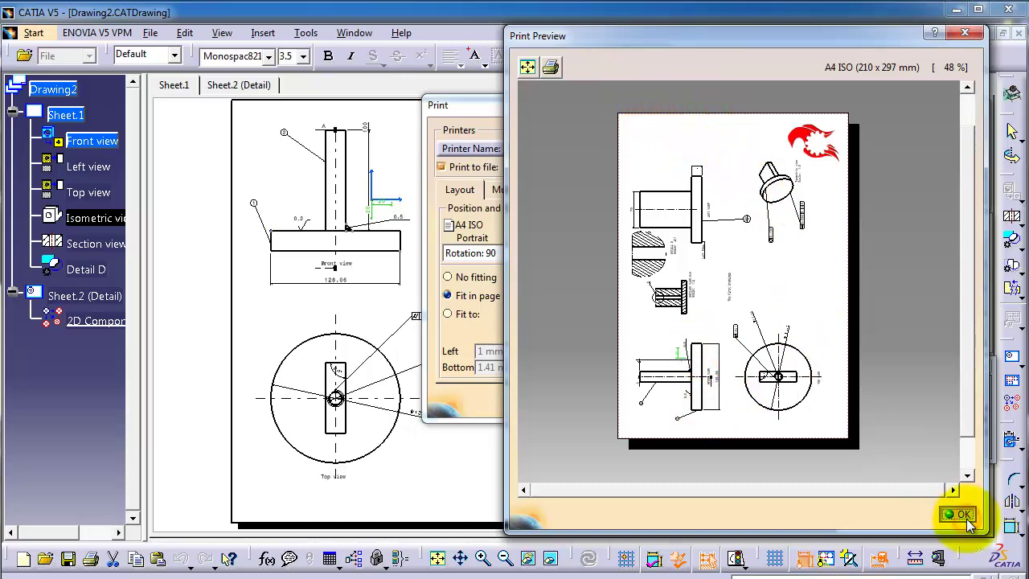
{"action": "left_click", "coordinate": [963, 514]}
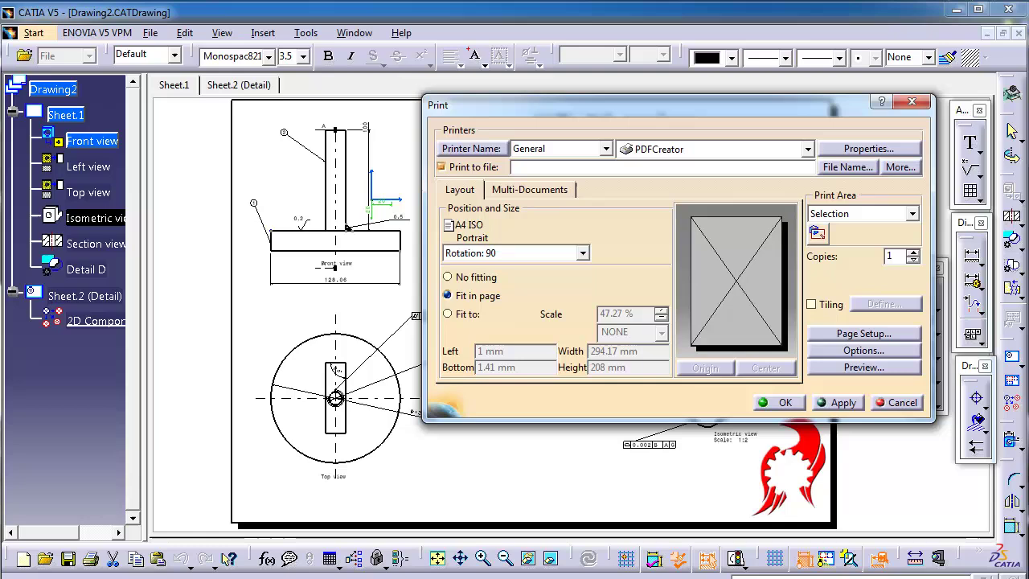
Step: Preview the printout once more and close the preview
{"action": "key", "text": "Return"}
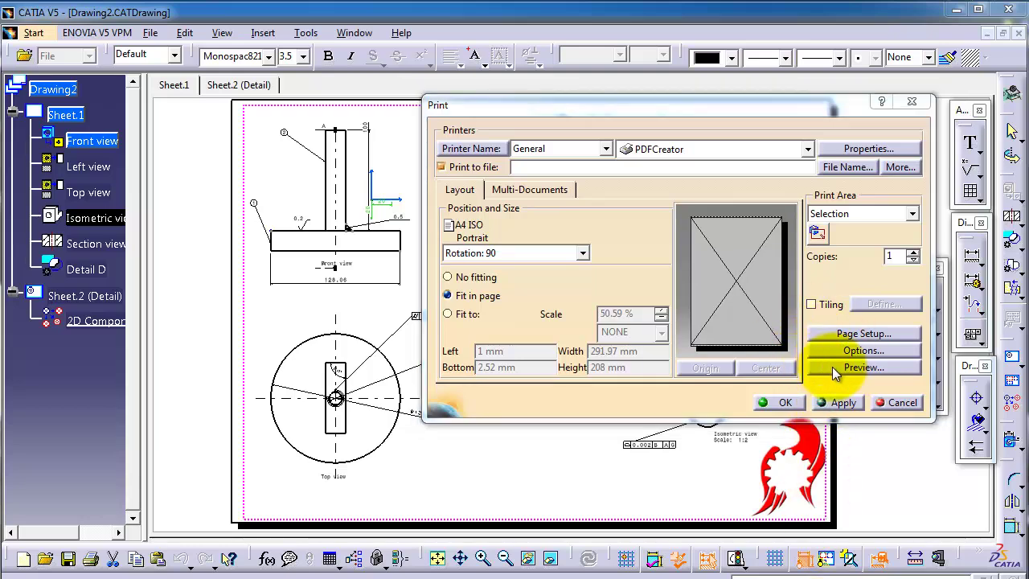
{"action": "left_click", "coordinate": [833, 368]}
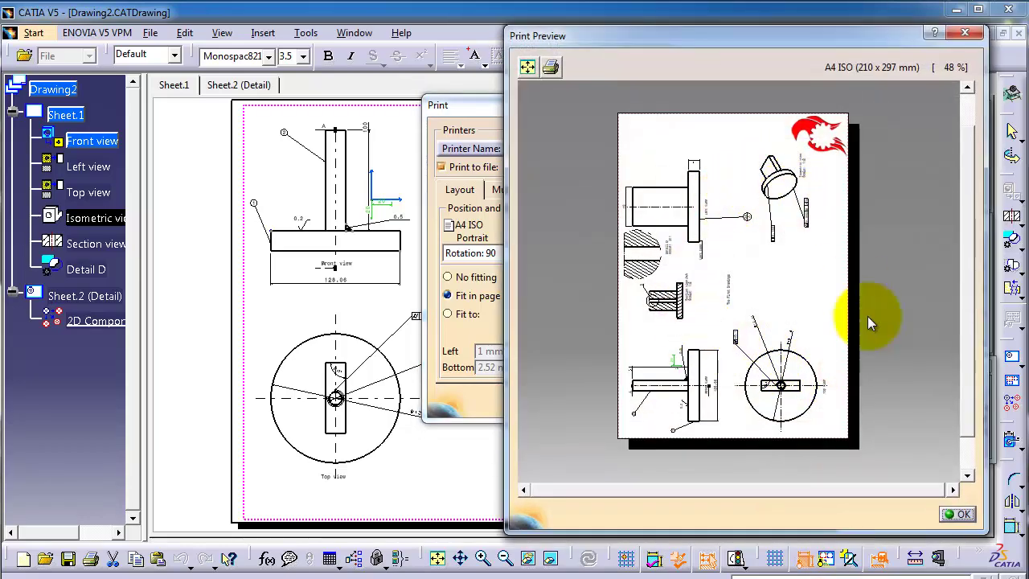
{"action": "left_click", "coordinate": [956, 514]}
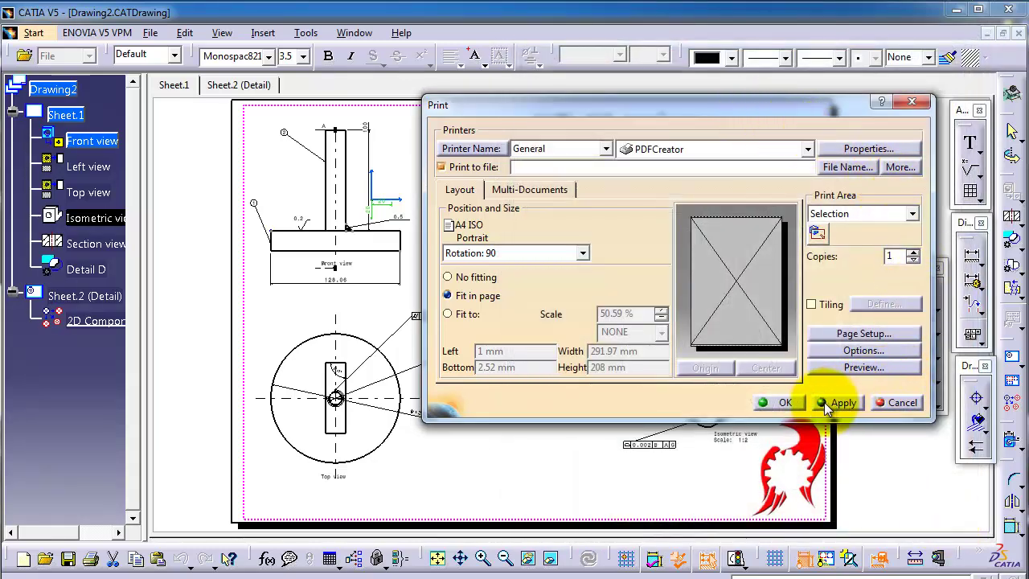
Step: Dismiss the cannot-write-to-file error, turn off Print to file, and print to PDFCreator
{"action": "left_click", "coordinate": [795, 404]}
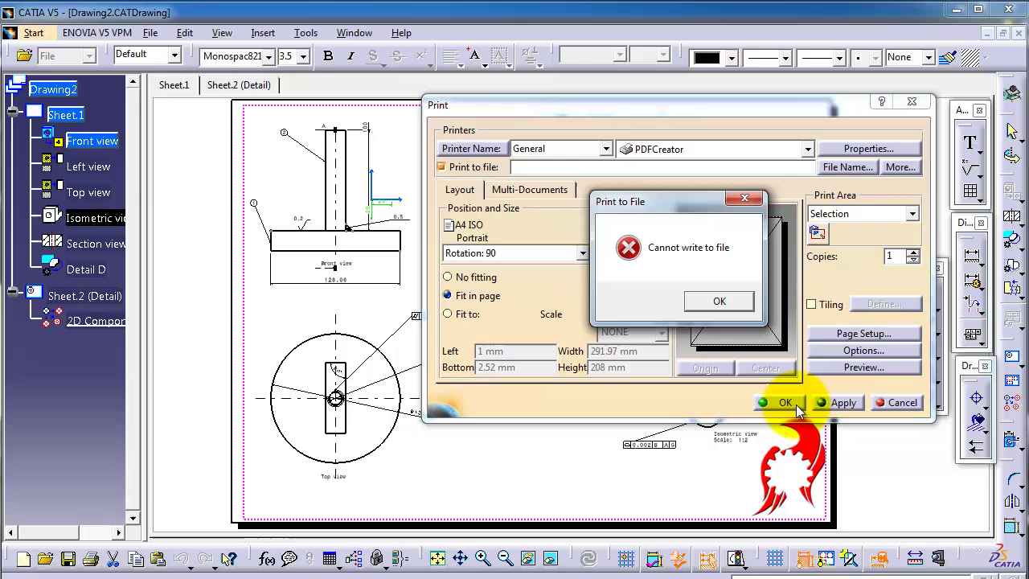
{"action": "left_click", "coordinate": [719, 300]}
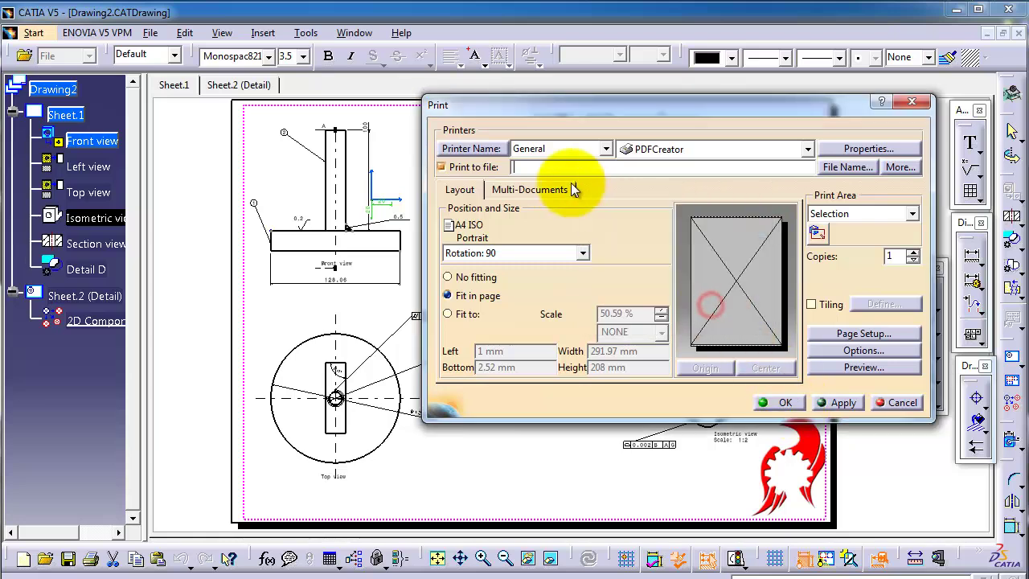
{"action": "left_click", "coordinate": [458, 165]}
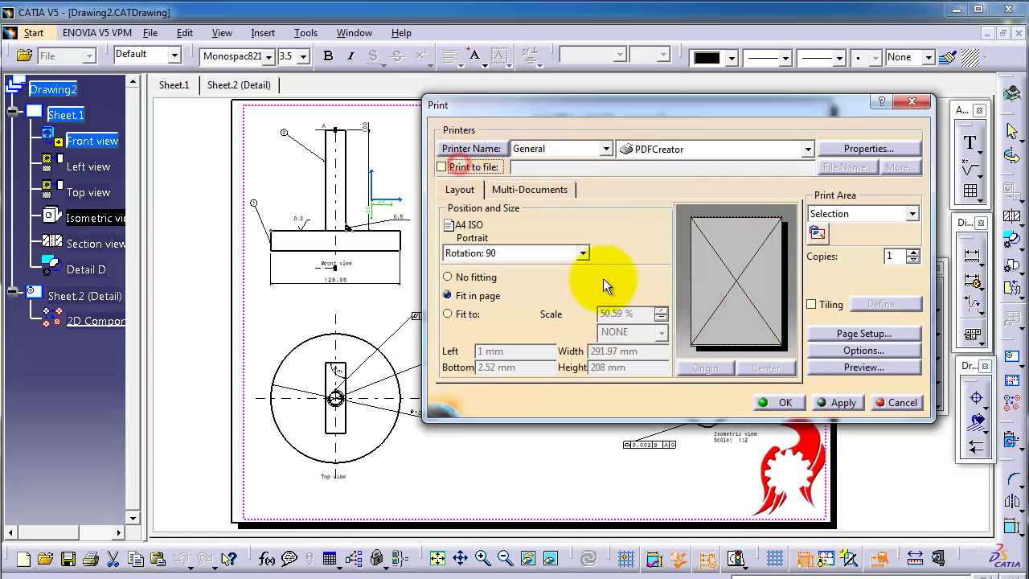
{"action": "left_click", "coordinate": [790, 404]}
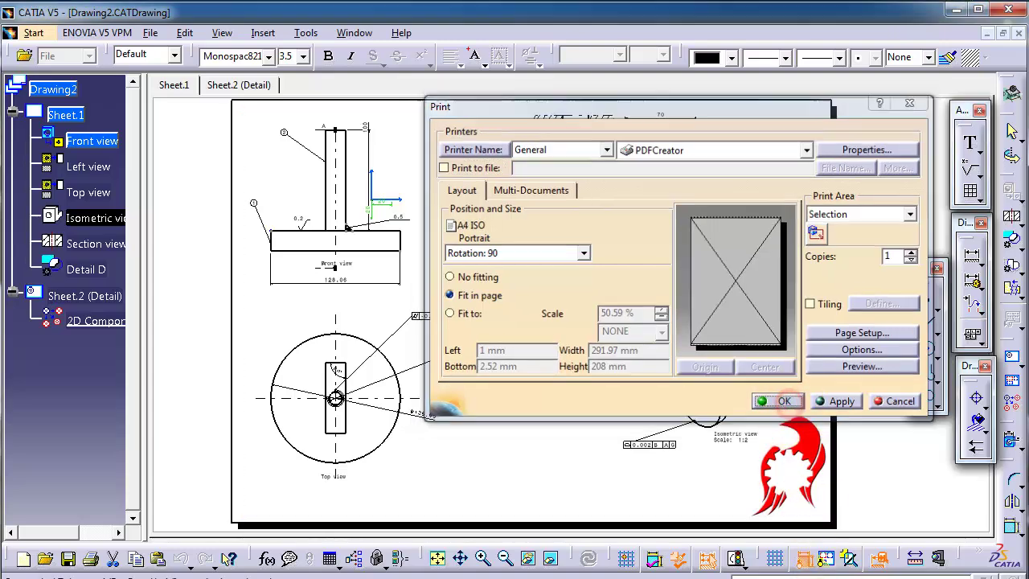
Step: Save the PDF as Drawing2 and let Acrobat Reader run past the compatibility warning
{"action": "left_click", "coordinate": [688, 555]}
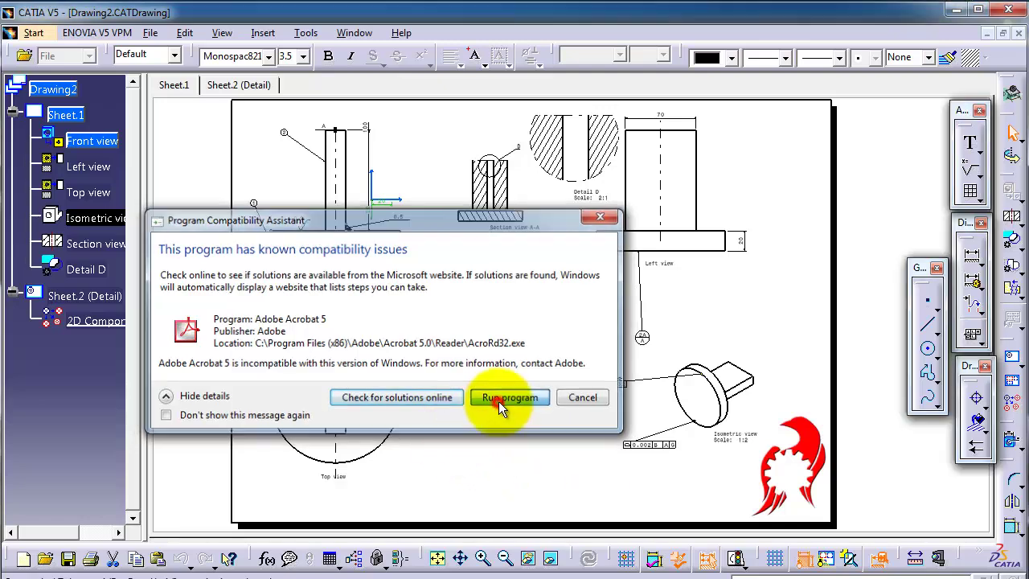
{"action": "left_click", "coordinate": [498, 401]}
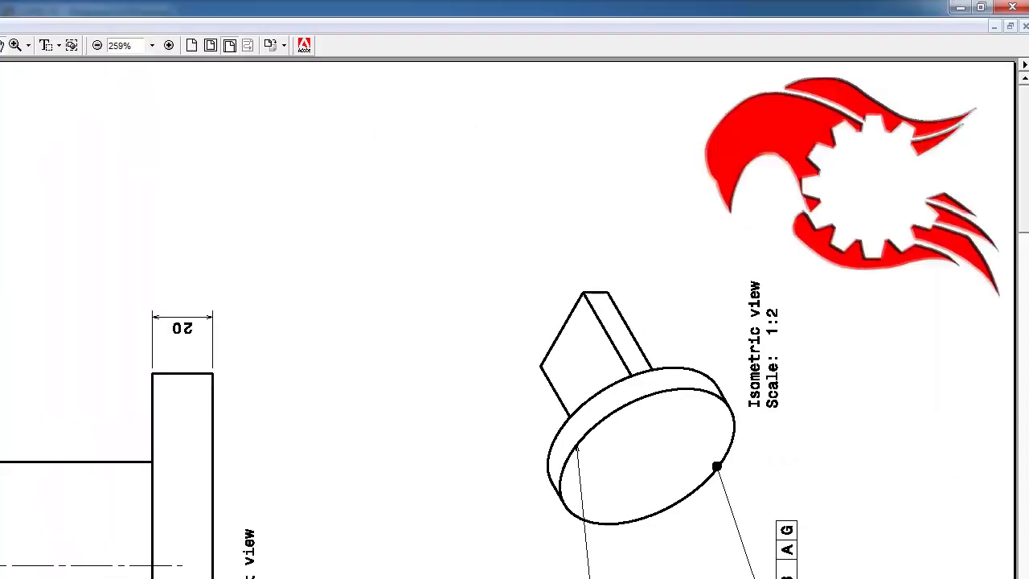
Step: Shrink the Acrobat Reader window, move it to the top of the screen, and scroll the page
{"action": "left_click", "coordinate": [984, 12]}
{"action": "mouse_move", "coordinate": [688, 135]}
{"action": "left_mouse_down"}
{"action": "mouse_move", "coordinate": [868, 12]}
{"action": "mouse_move", "coordinate": [884, 17]}
{"action": "left_mouse_up"}
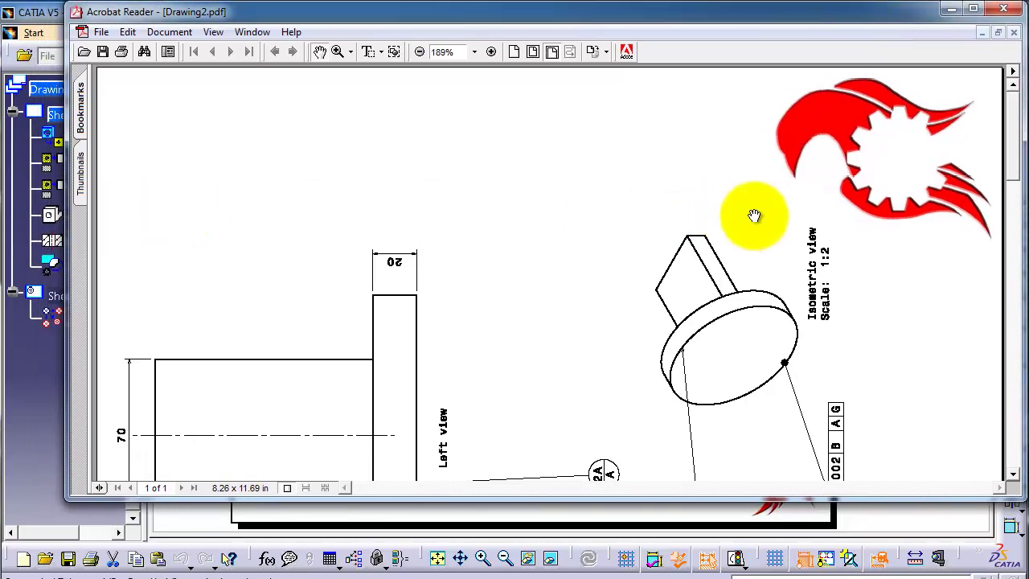
{"action": "left_click_drag", "start_coordinate": [1014, 145], "coordinate": [1010, 327]}
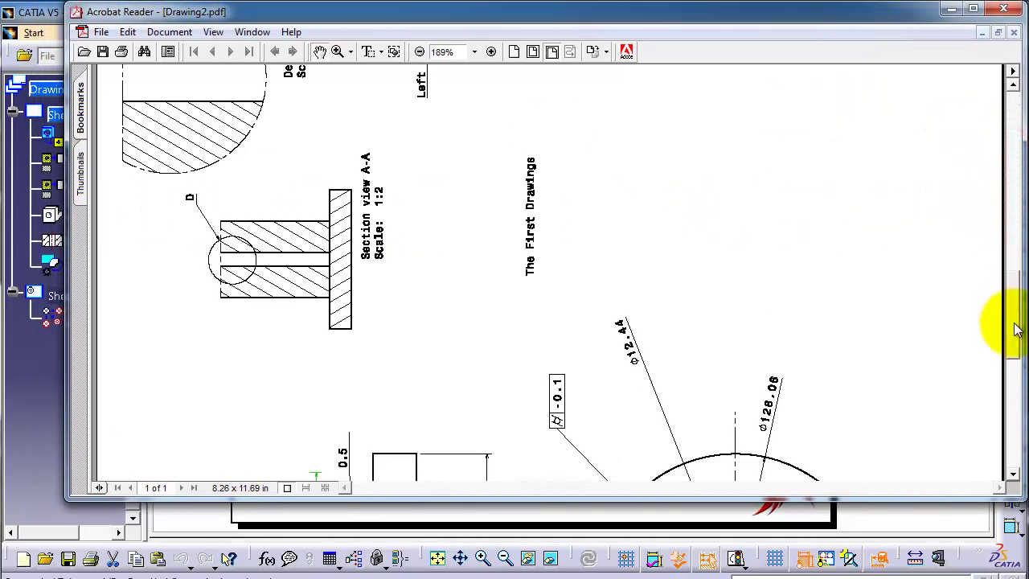
{"action": "right_click", "coordinate": [810, 273]}
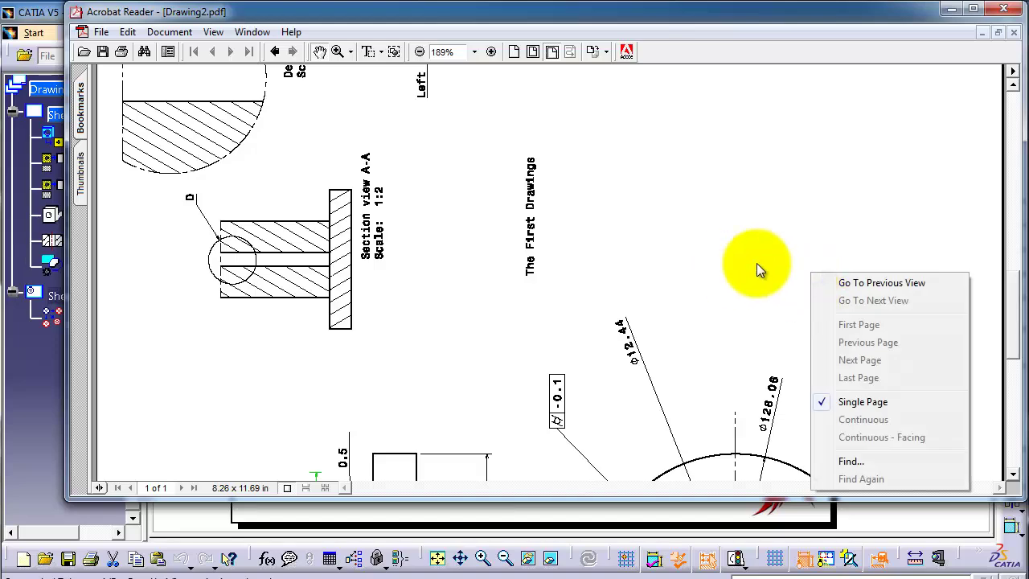
{"action": "left_click", "coordinate": [1007, 326]}
{"action": "mouse_move", "coordinate": [1010, 381]}
{"action": "left_mouse_down"}
{"action": "mouse_move", "coordinate": [1019, 455]}
{"action": "mouse_move", "coordinate": [1005, 172]}
{"action": "left_mouse_up"}
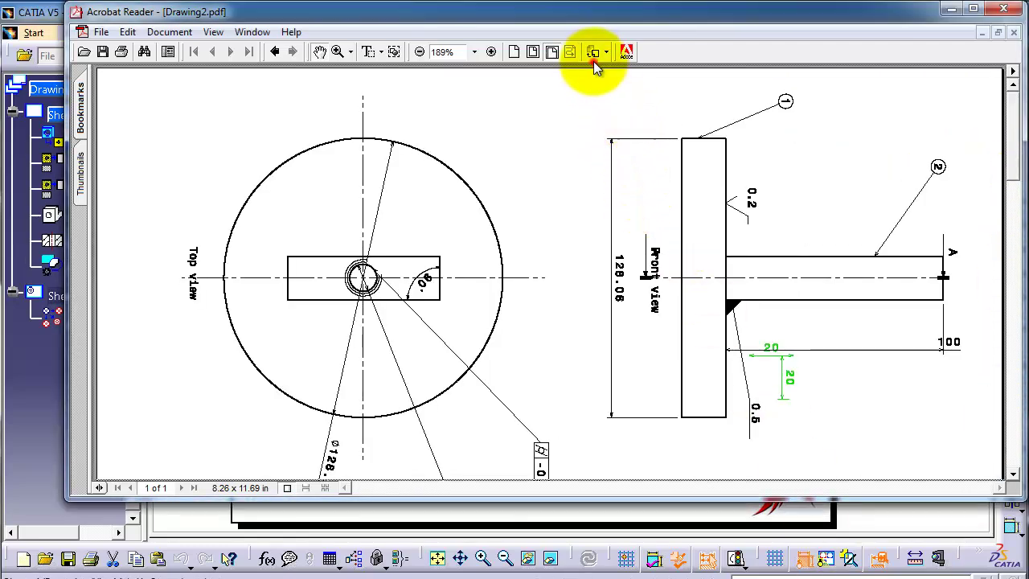
Step: Rotate the Drawing2.pdf view upright and zoom out to 75% to show the whole sheet
{"action": "left_click", "coordinate": [596, 53]}
{"action": "left_click", "coordinate": [597, 53]}
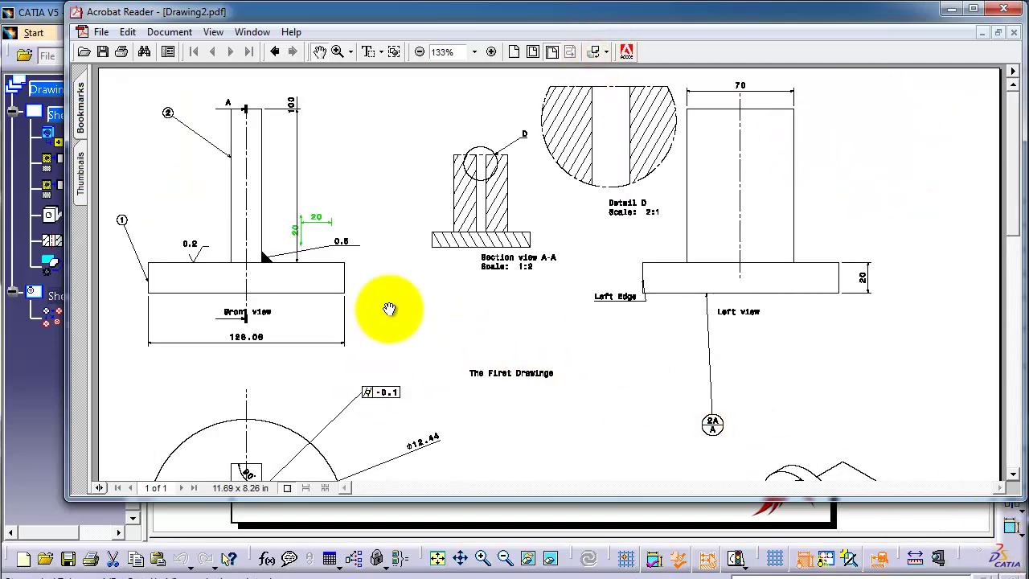
{"action": "left_click", "coordinate": [417, 55]}
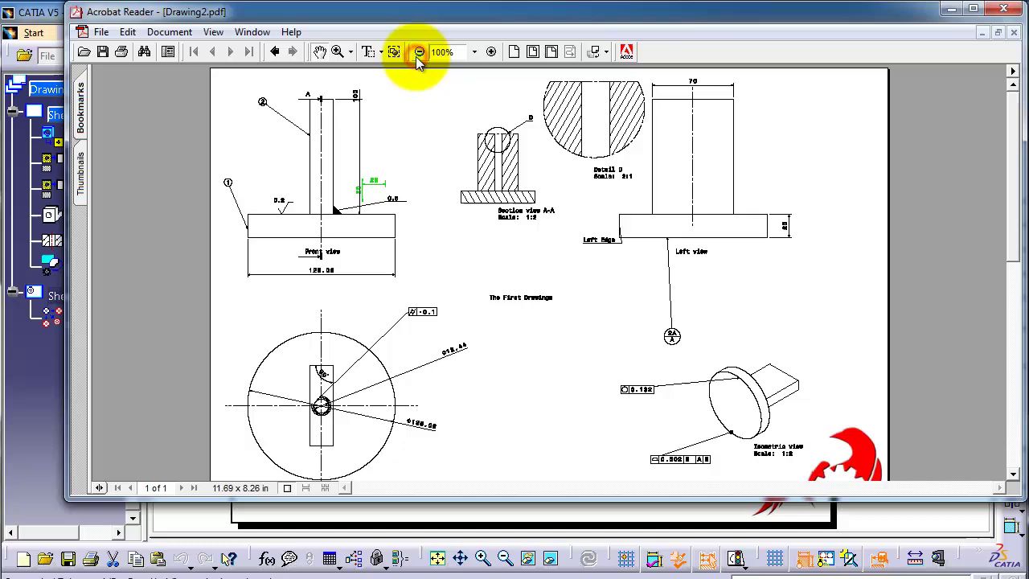
{"action": "left_click", "coordinate": [417, 55]}
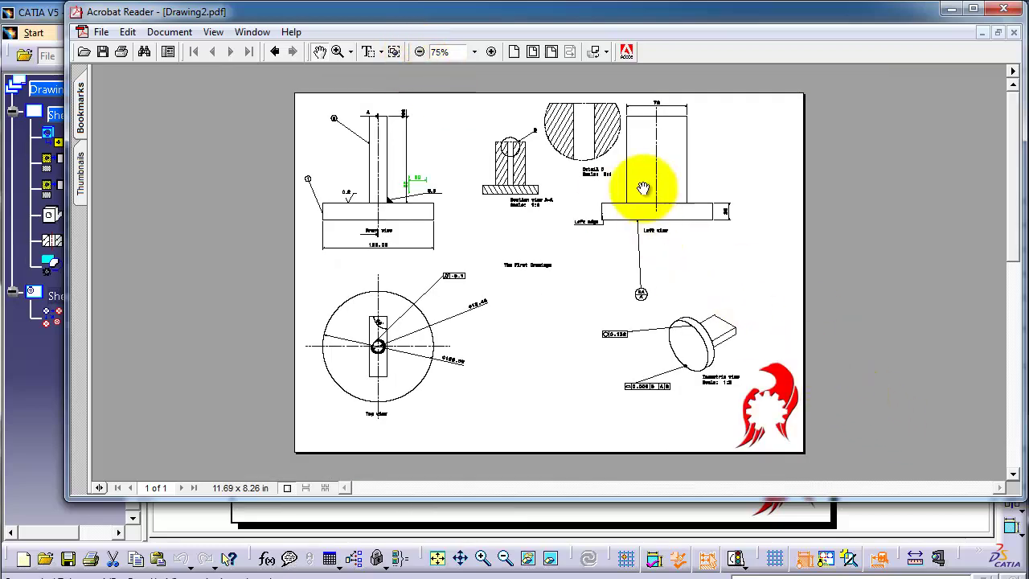